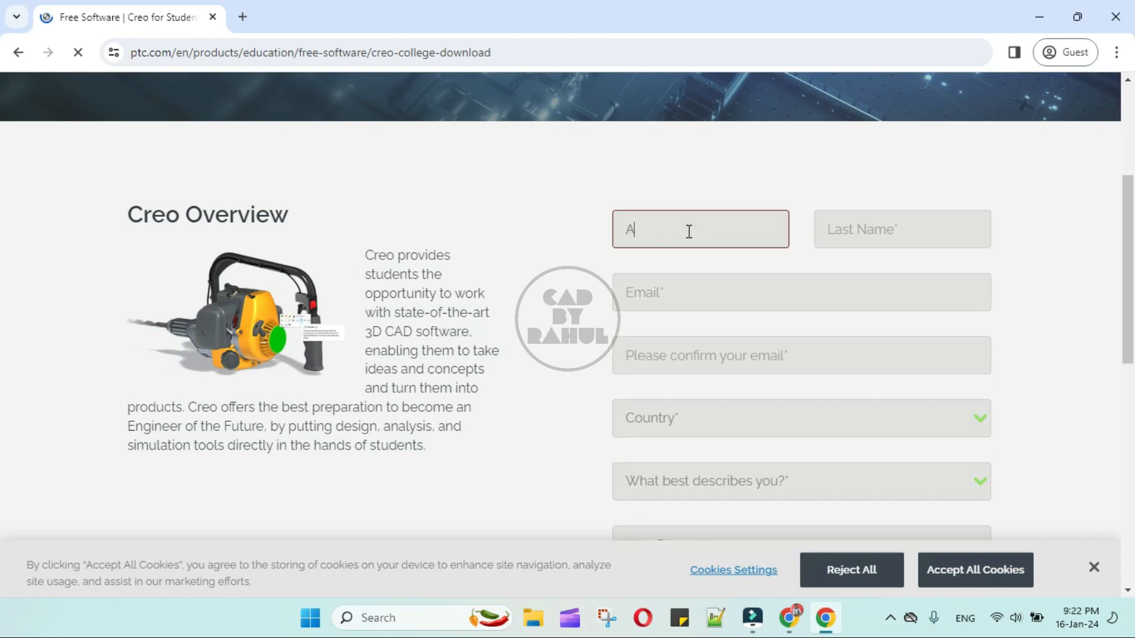
Step: Enter the last name, the e-mail address and a matching e-mail confirmation in the download form
click(878, 230)
text(XYZ)
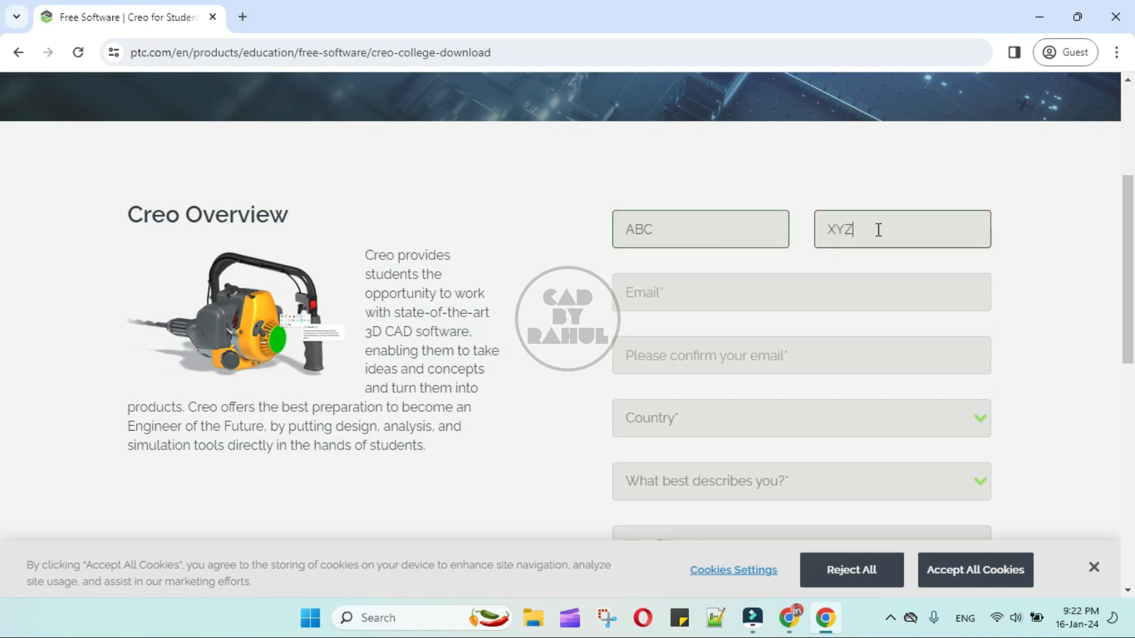
click(686, 294)
text(A)
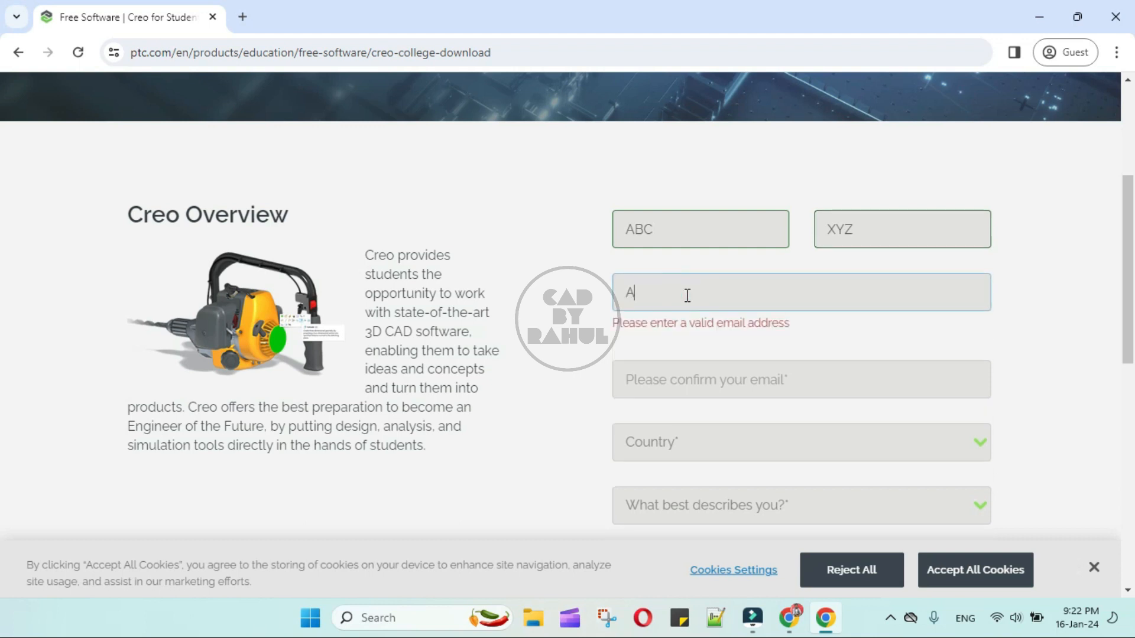
text(BC@GMAI)
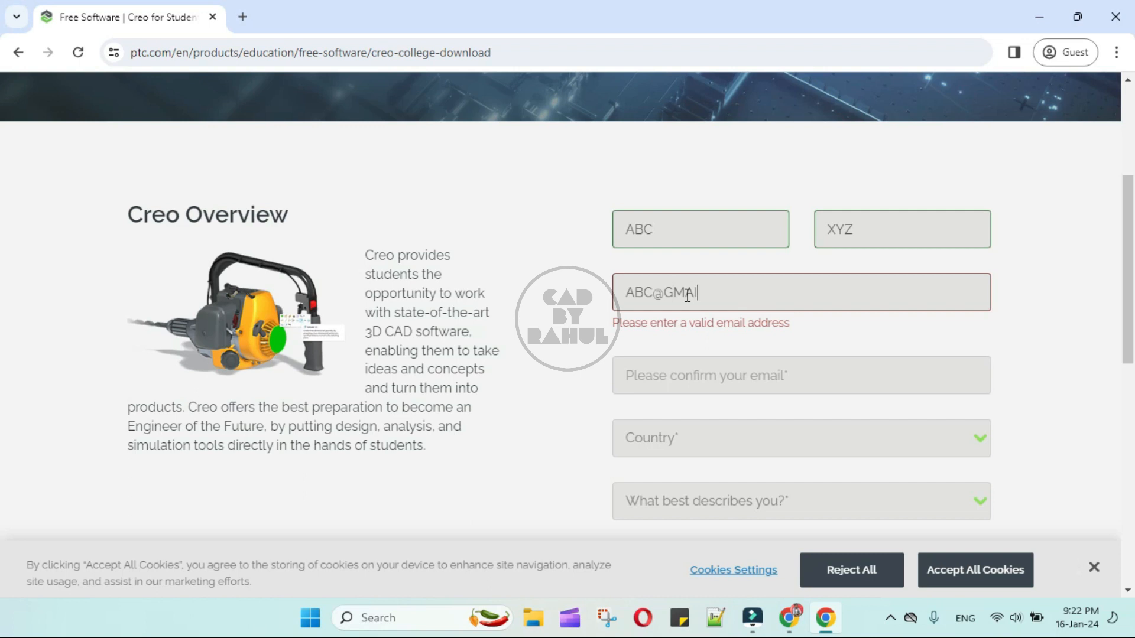
text(L.COM)
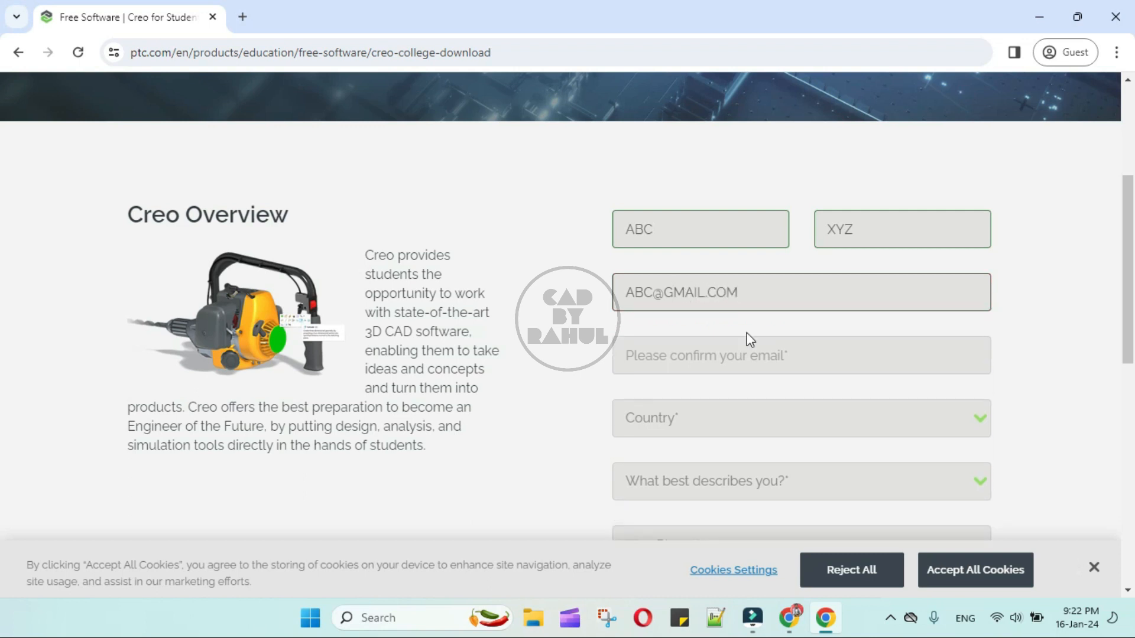
click(722, 353)
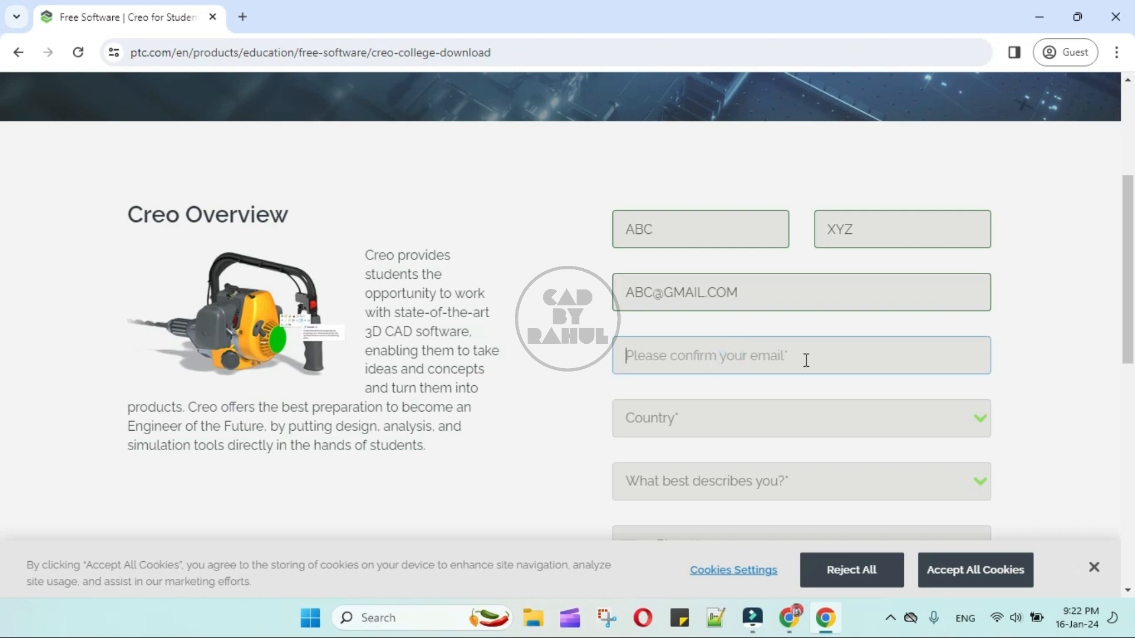
text(AB)
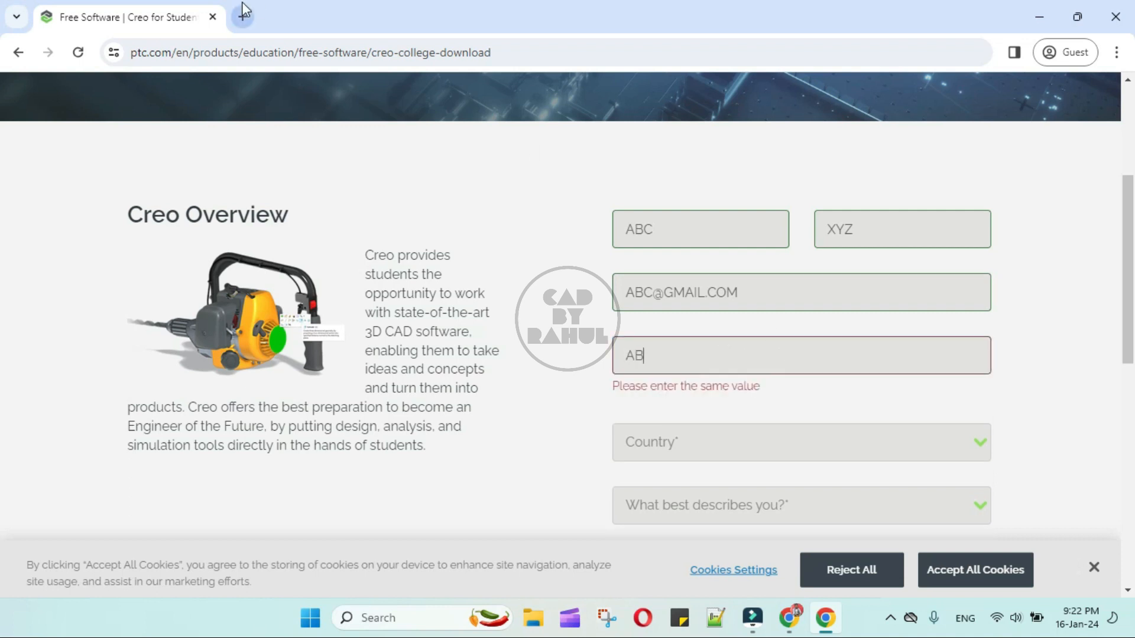
text(C@GMAIL.COM)
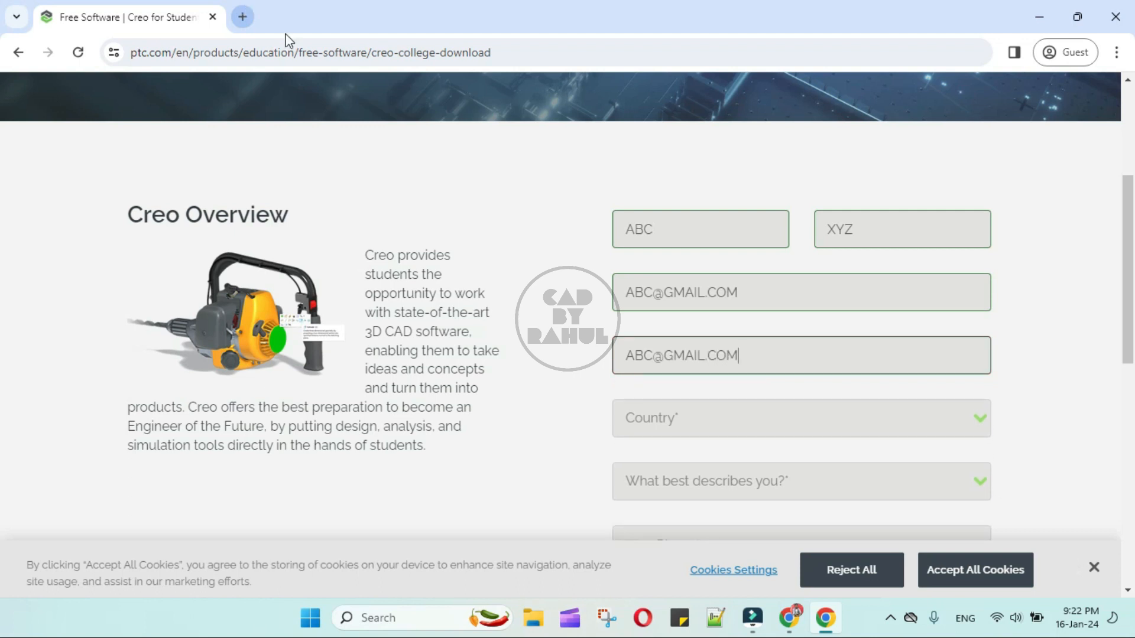
Step: Choose India as the country and College/University student as the role
click(960, 418)
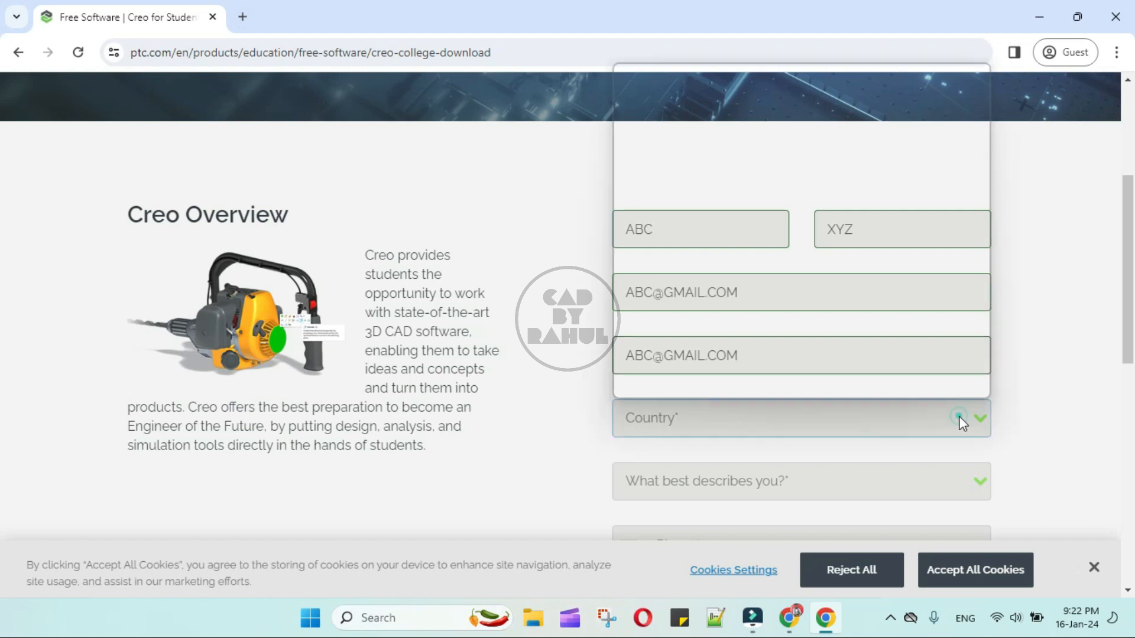
scroll(824, 292, down, 15)
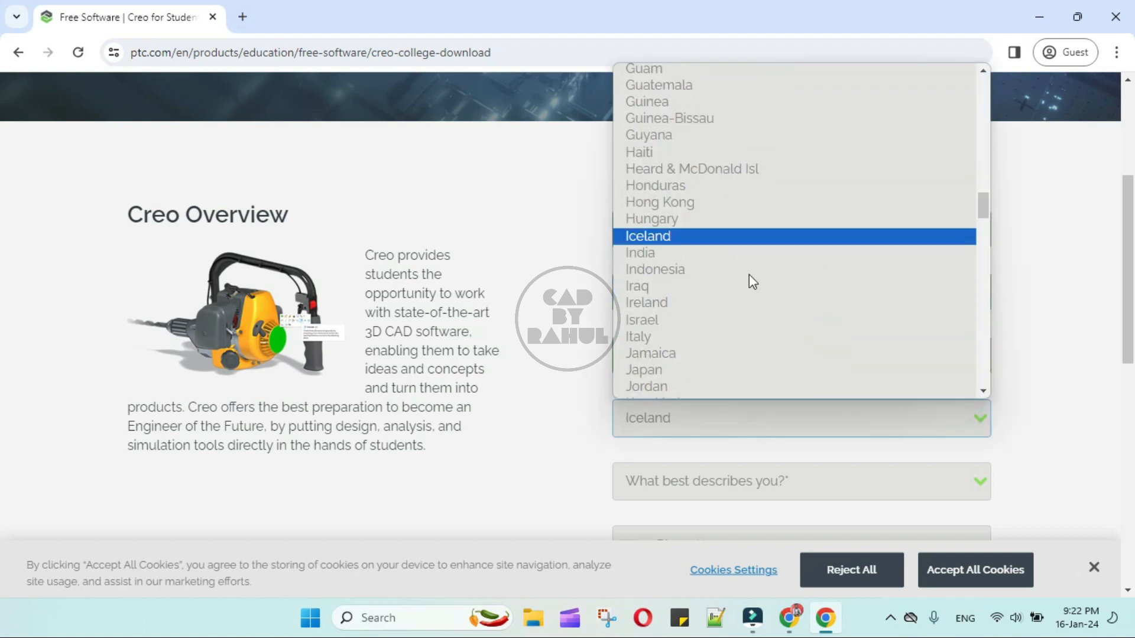
click(705, 260)
click(800, 480)
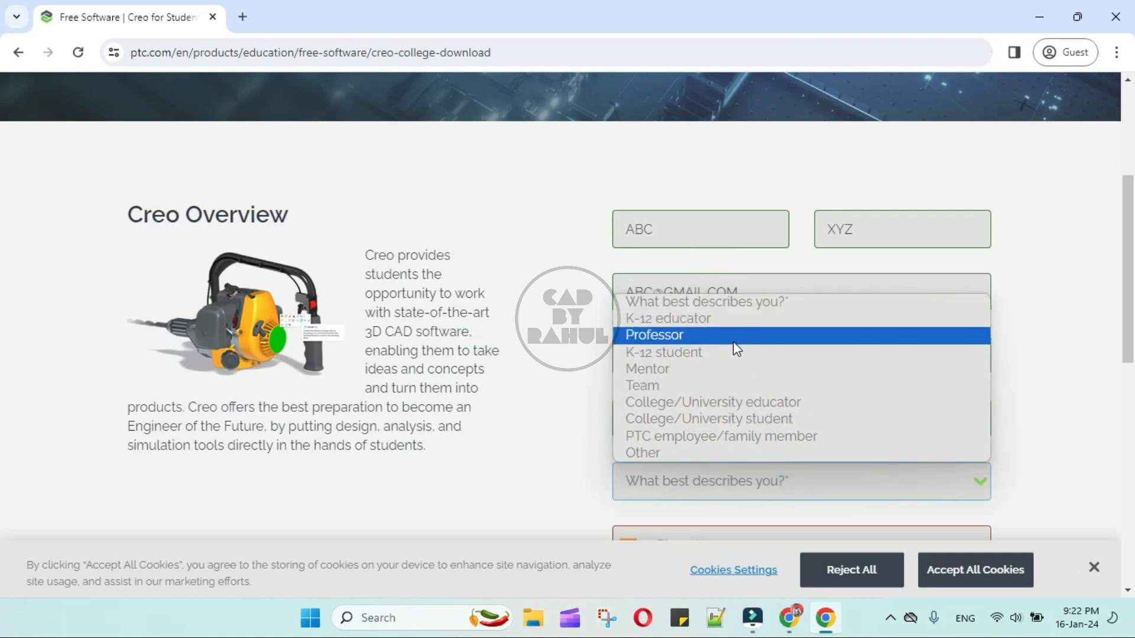
click(761, 417)
Step: Add the phone number after +91 and enter the job title Student
scroll(761, 409, down, 3)
click(767, 387)
click(767, 386)
text(99999 88888)
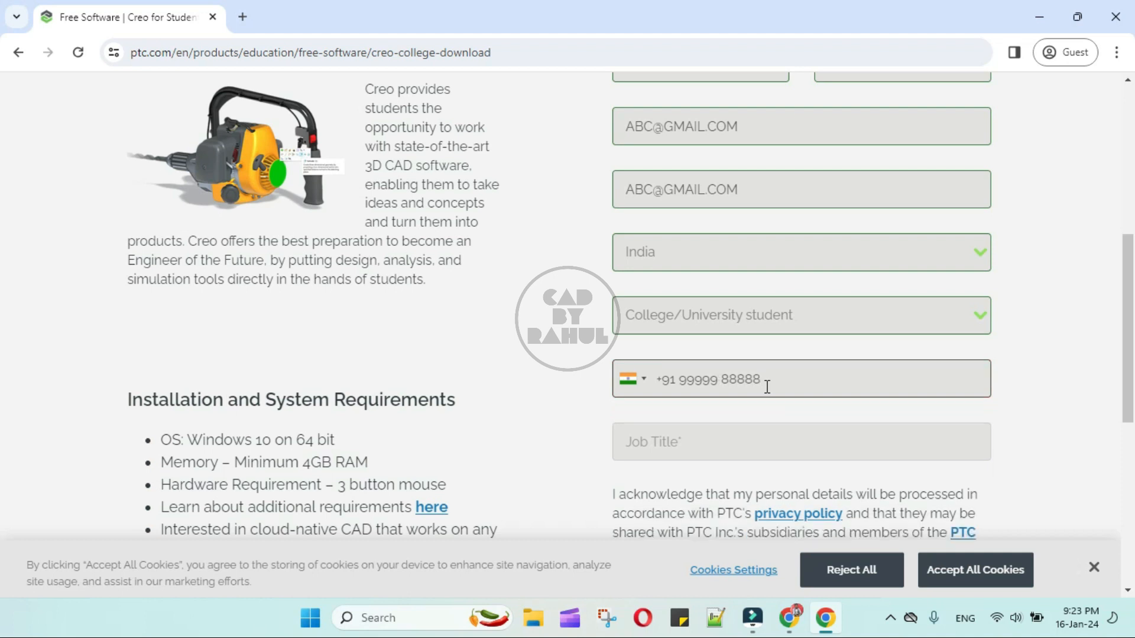
scroll(767, 386, down, 1)
click(727, 357)
text(Student)
scroll(727, 356, down, 2)
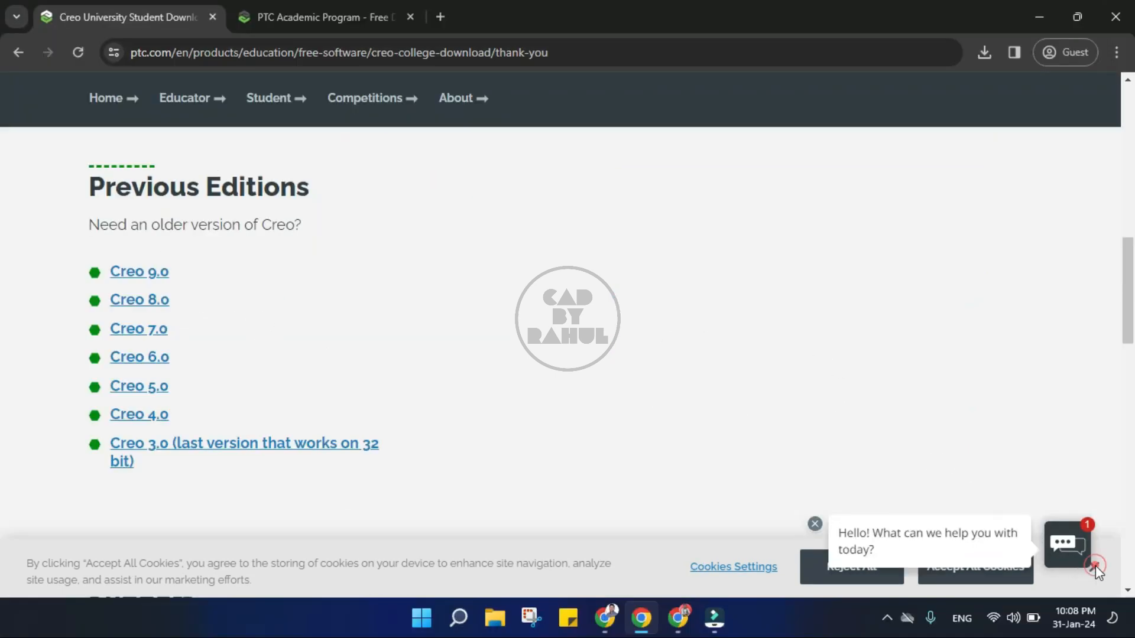
Step: Dismiss the chat popup, open the Creo 5.0 installation guide, and highlight its download steps while reading
click(818, 526)
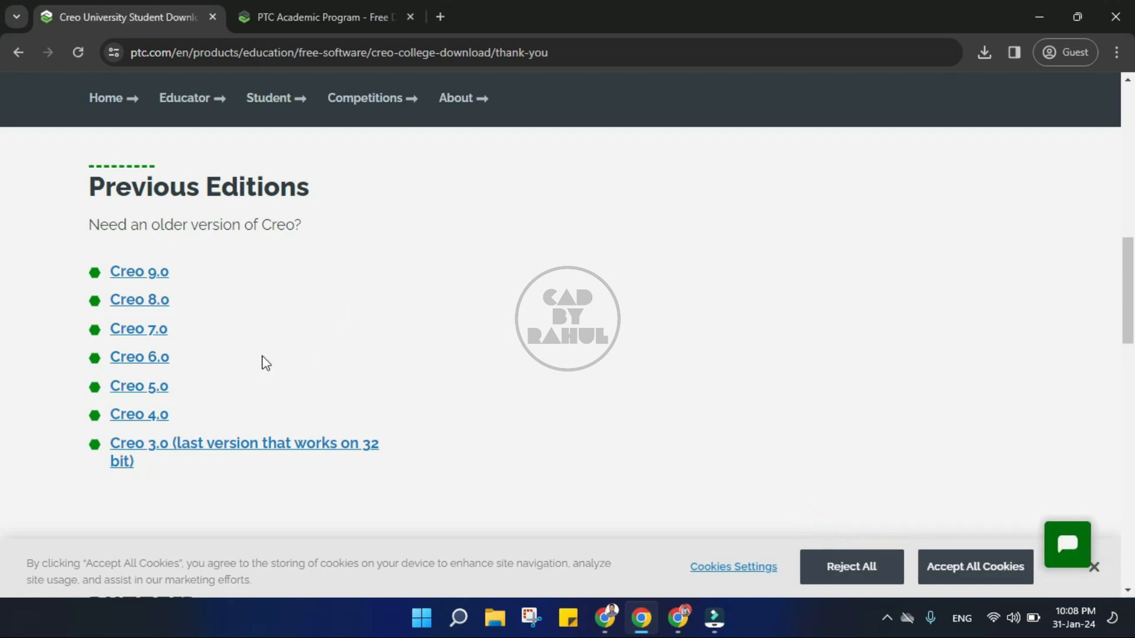
click(155, 390)
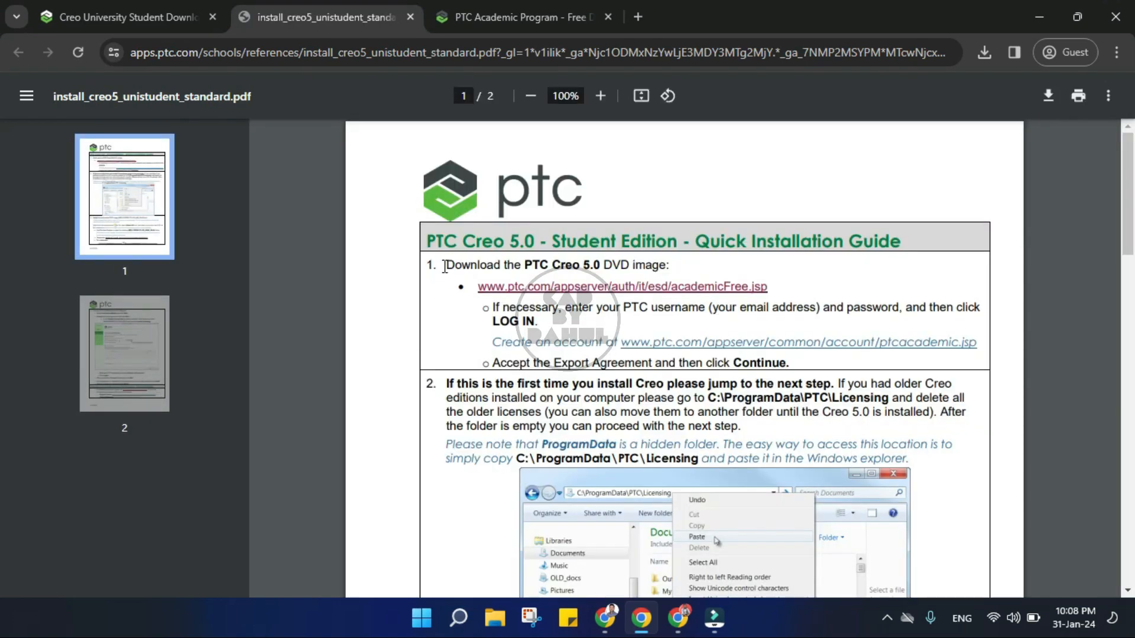
triple_click(444, 267)
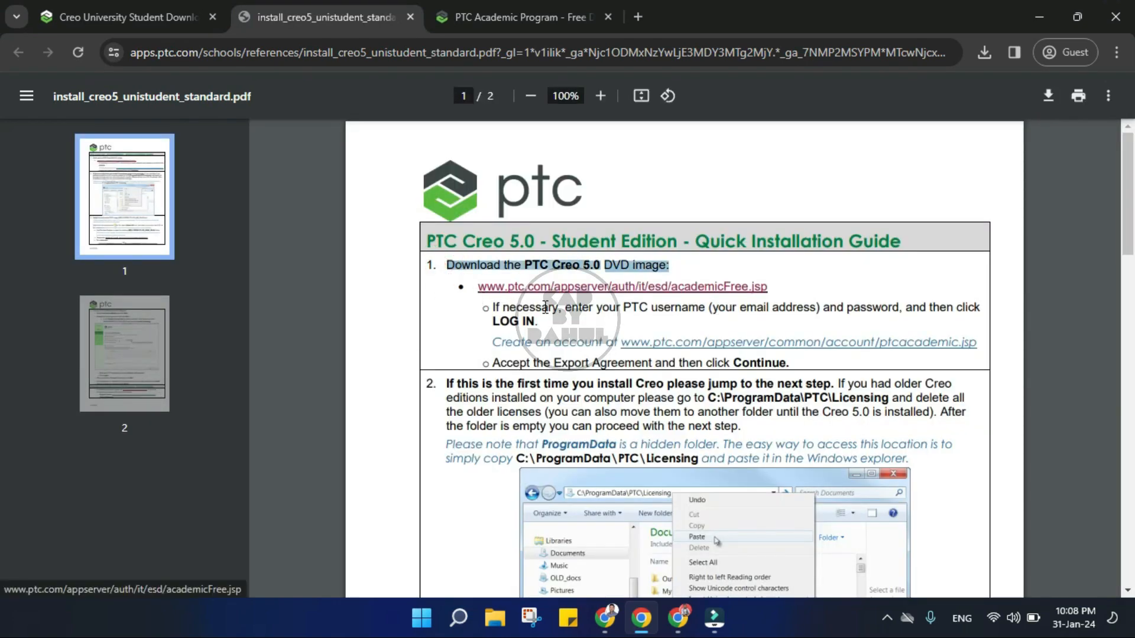
scroll(545, 307, down, 7)
drag(446, 313, 857, 304)
scroll(550, 484, down, 5)
drag(525, 455, 703, 456)
scroll(531, 509, down, 7)
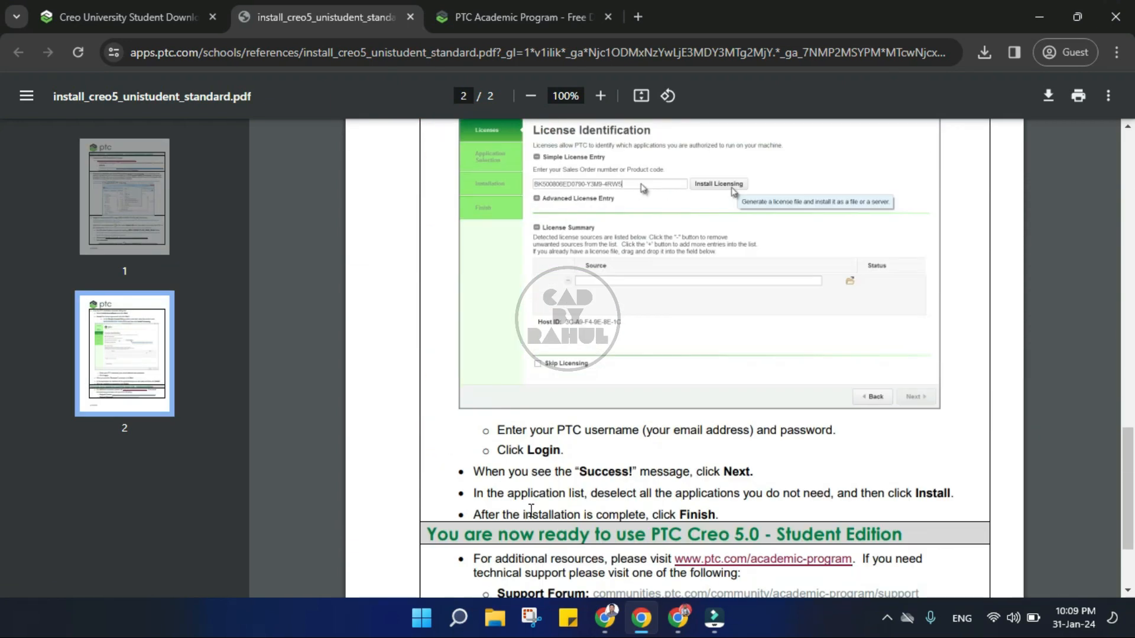
drag(474, 476, 766, 517)
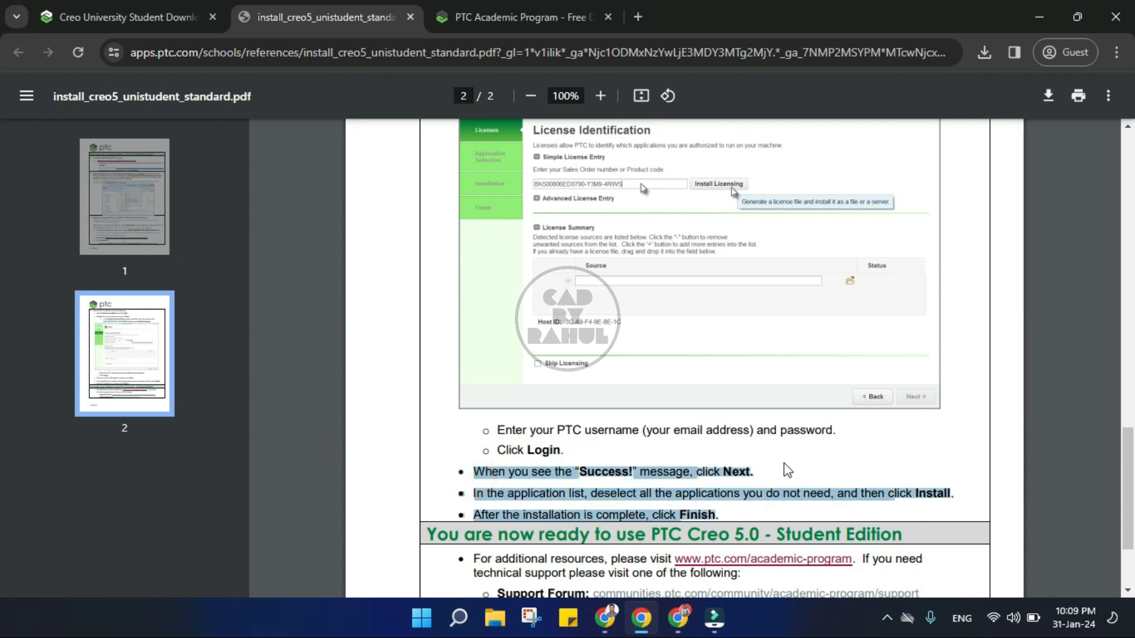
scroll(632, 396, up, 5)
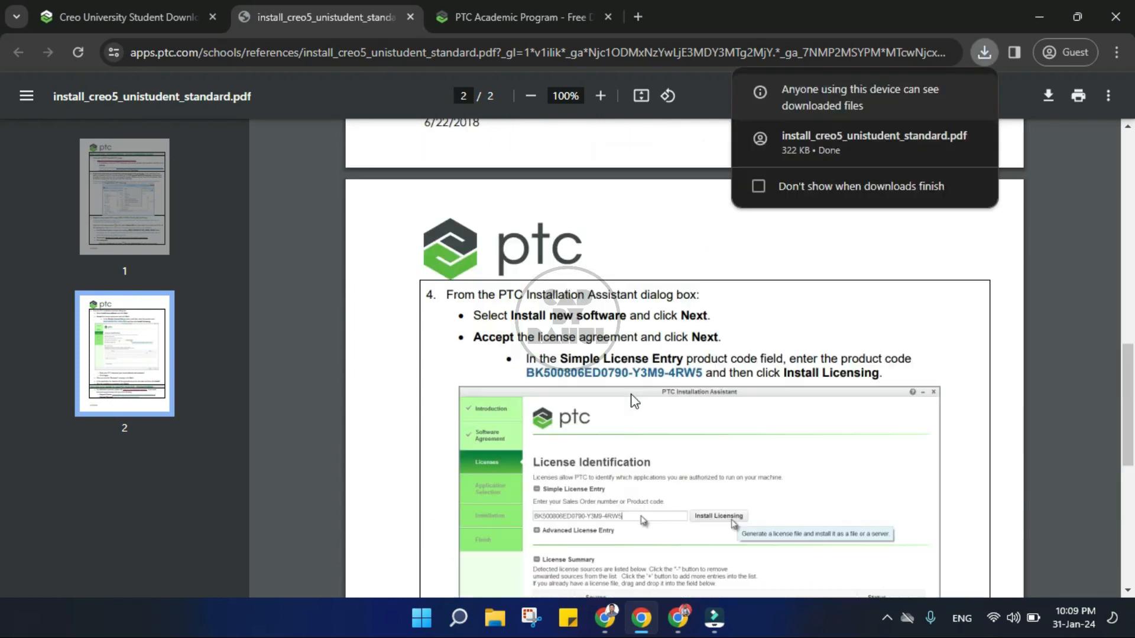
scroll(631, 396, up, 13)
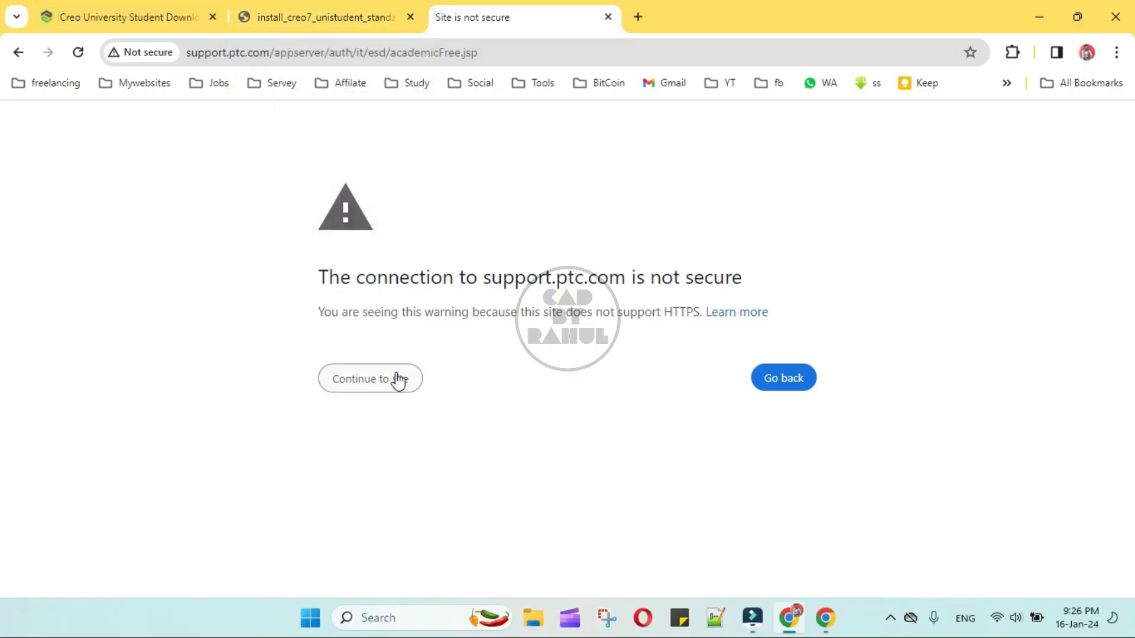
Step: Continue past the insecure connection warning, then return to the Creo 7.0 installation guide
click(396, 379)
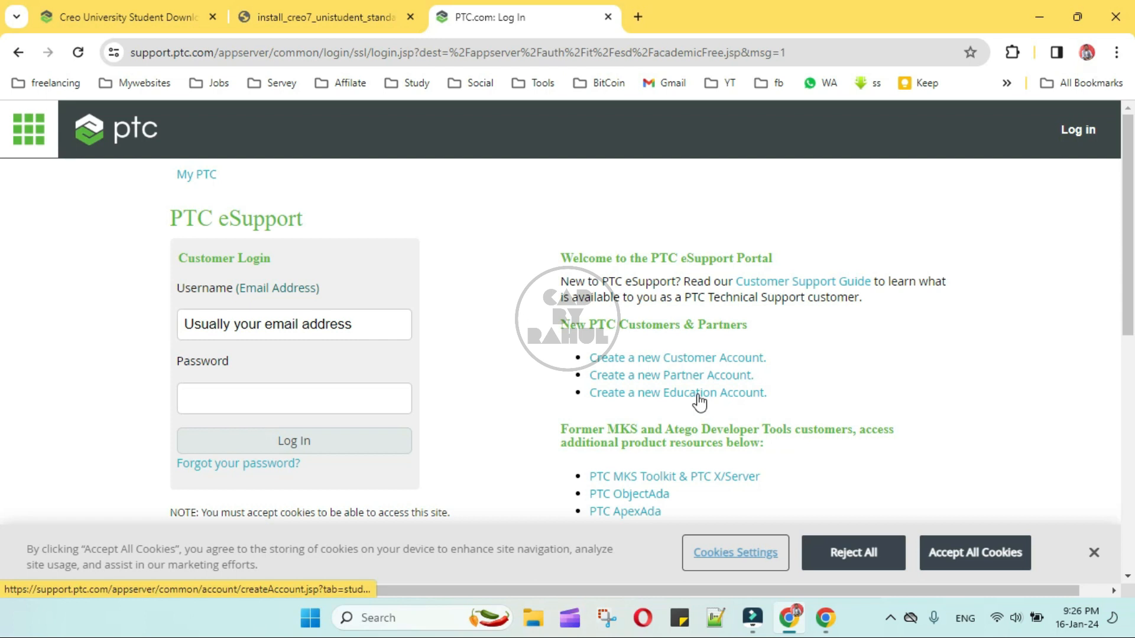
click(353, 16)
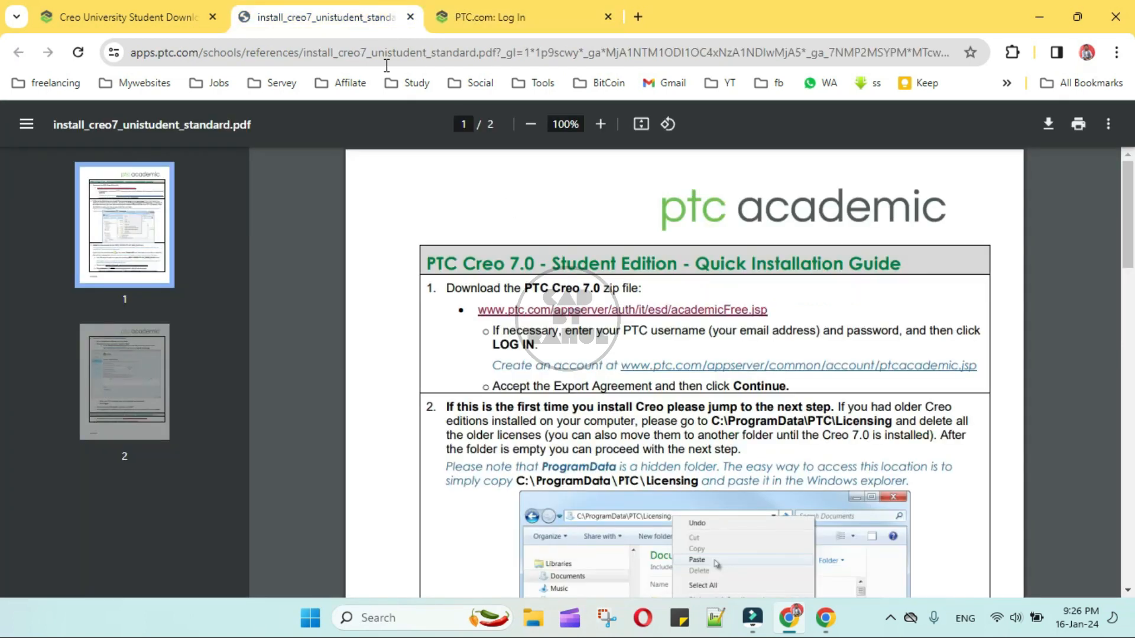
scroll(602, 472, down, 1)
scroll(603, 473, down, 1)
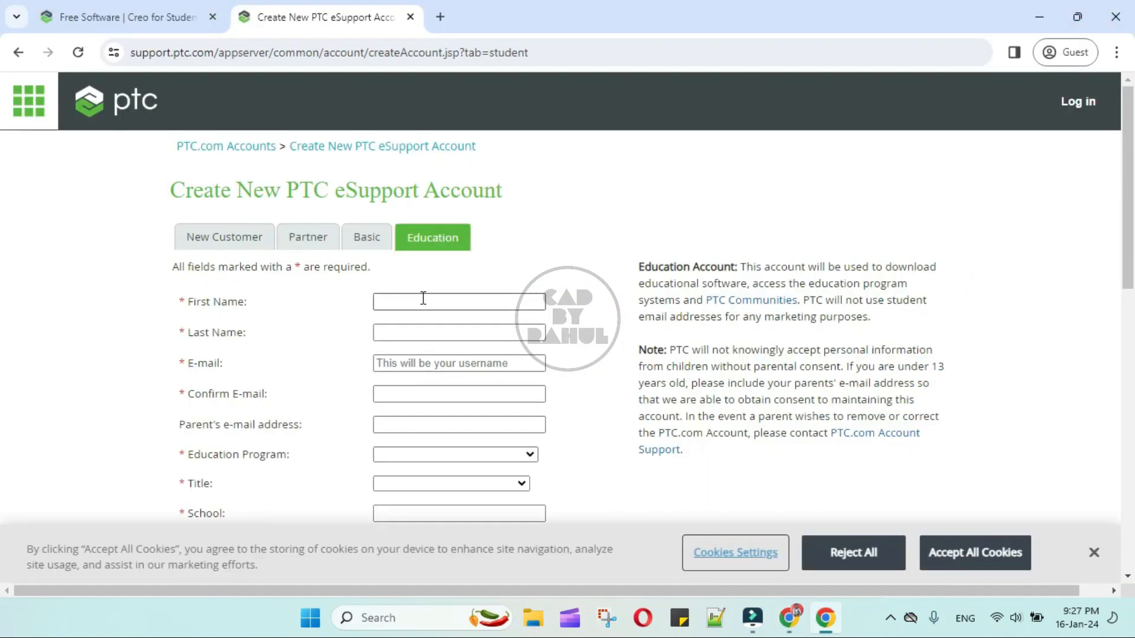
Step: Enter the first name, e-mail address and its confirmation, leaving the parent's e-mail empty
click(422, 298)
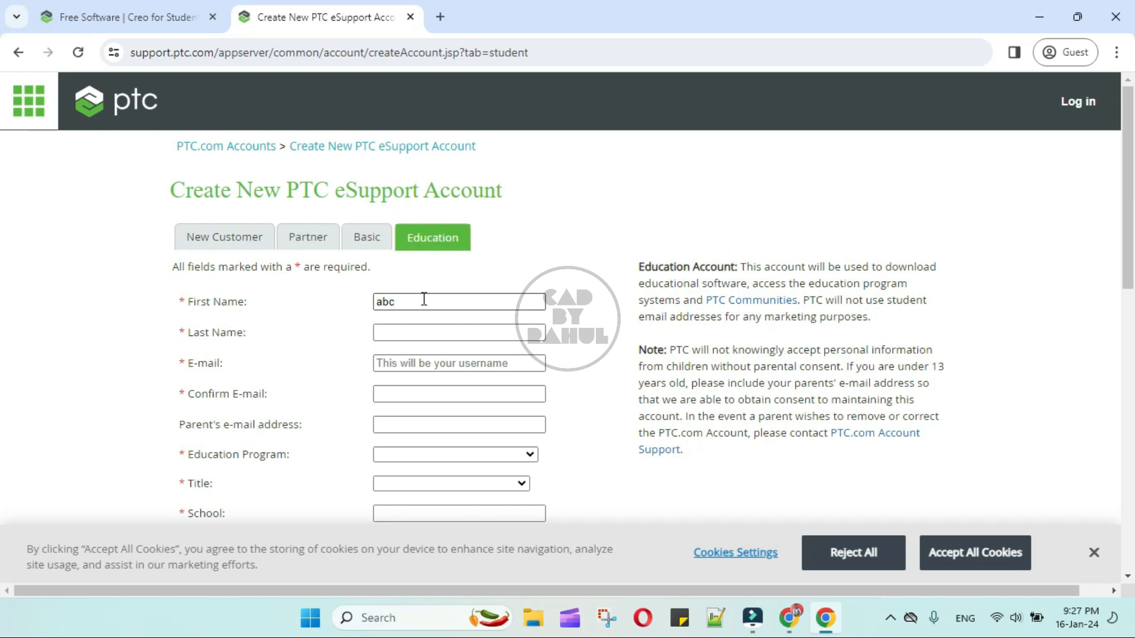
text(xyz)
click(443, 363)
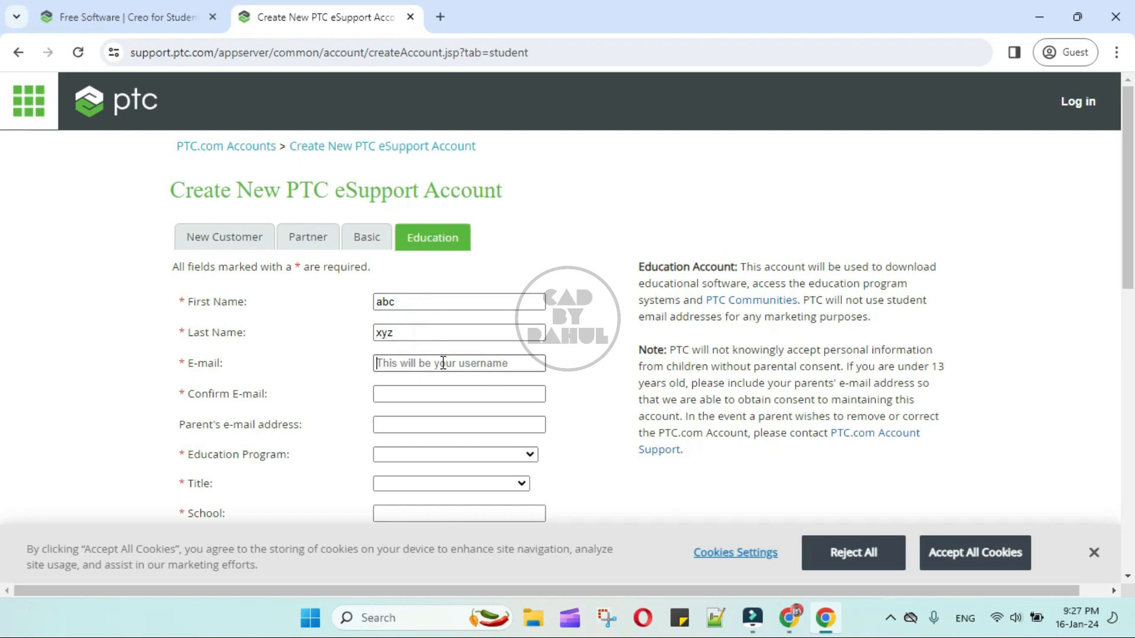
text(abc@)
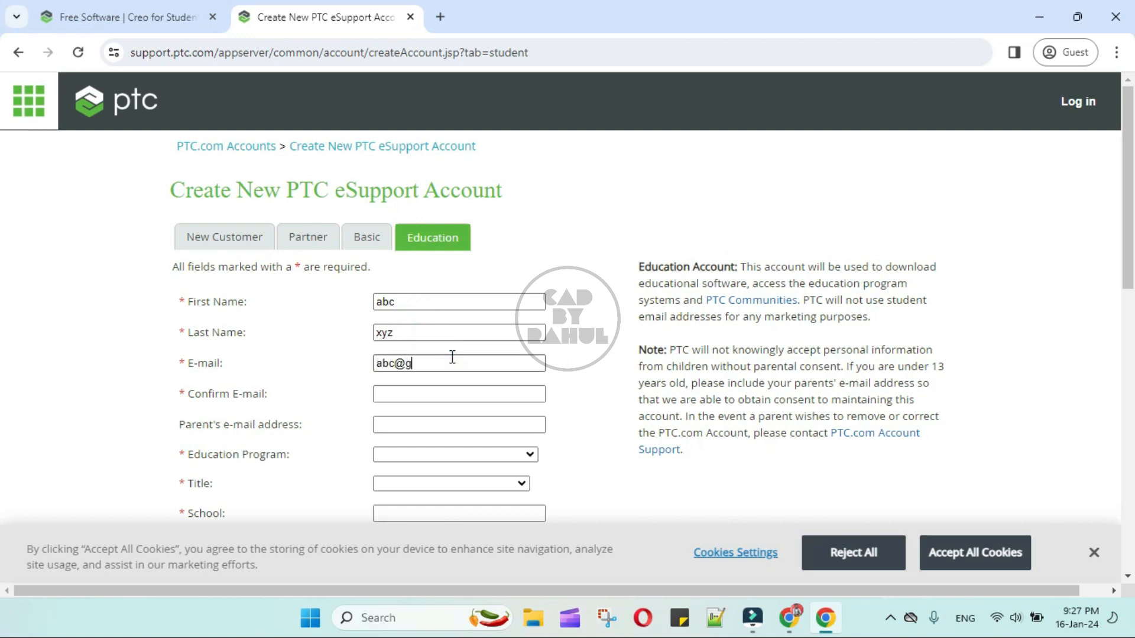
text(gmail.com)
click(413, 393)
text(abc@gm)
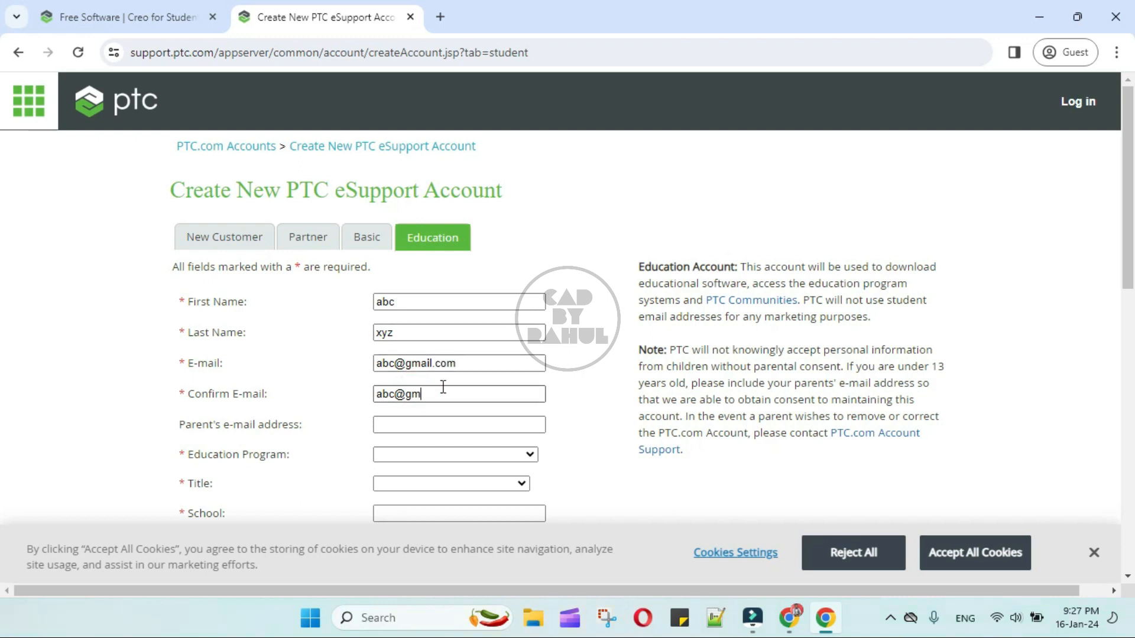
click(422, 424)
scroll(423, 426, down, 2)
click(415, 415)
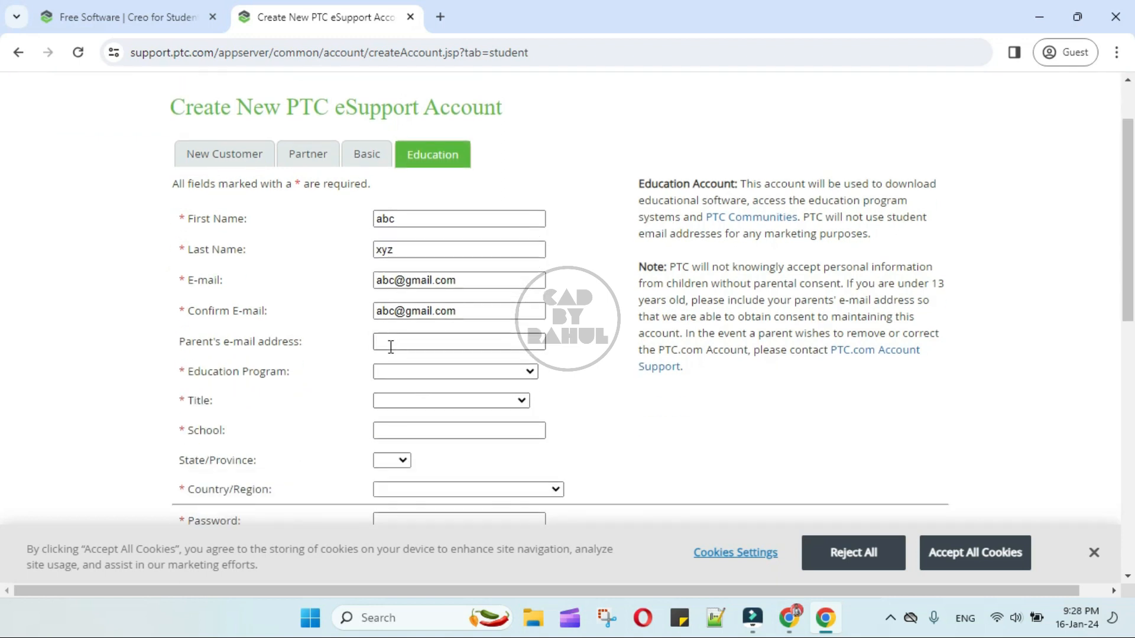
Step: Choose Real World Design Challenge as program, College/University Student as title, and enter the school name
click(453, 372)
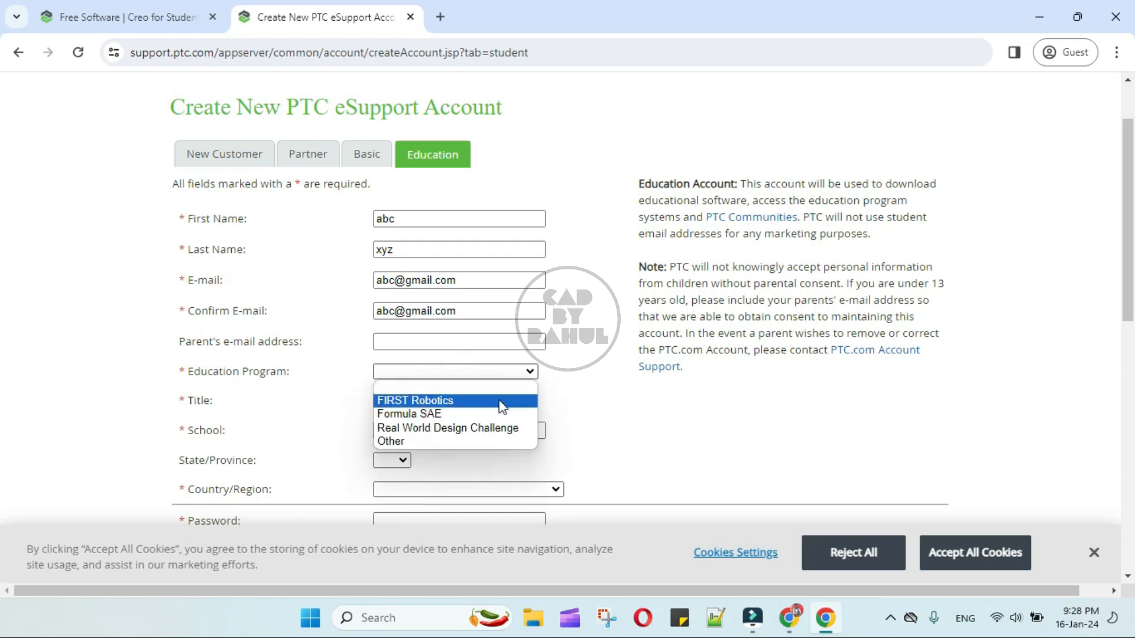
click(501, 426)
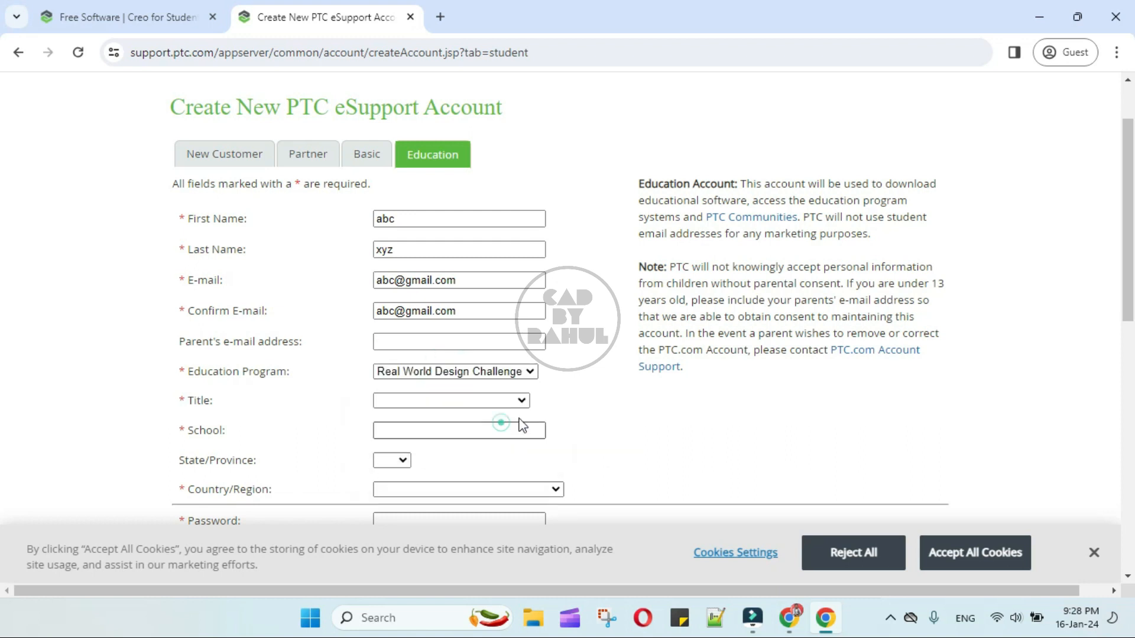
click(483, 402)
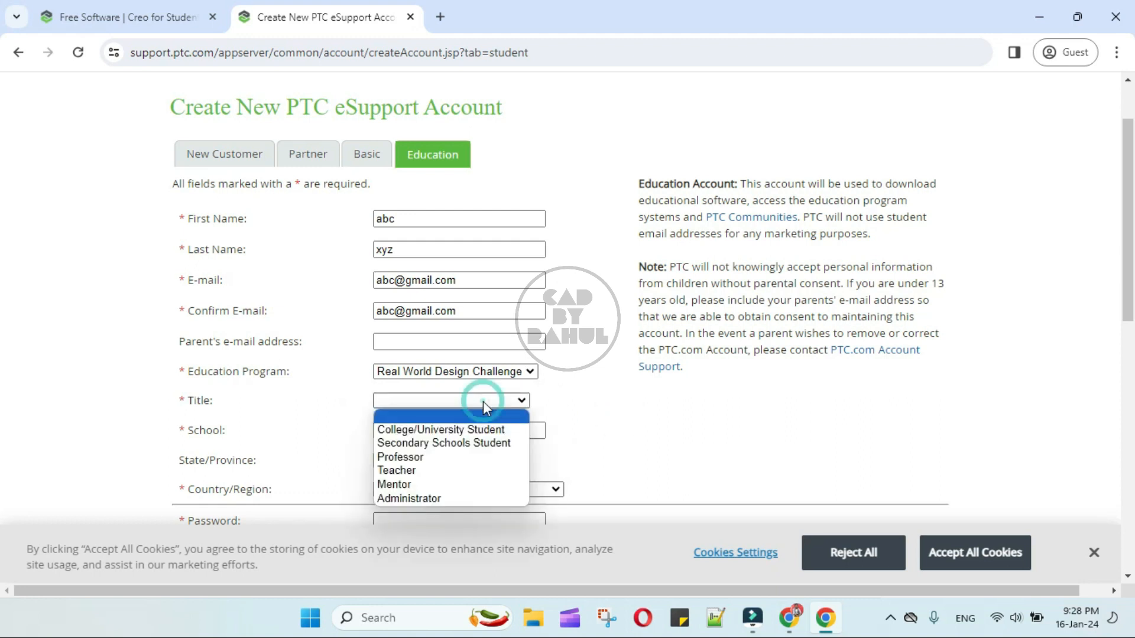
click(460, 429)
click(459, 430)
text(COEP, Pune)
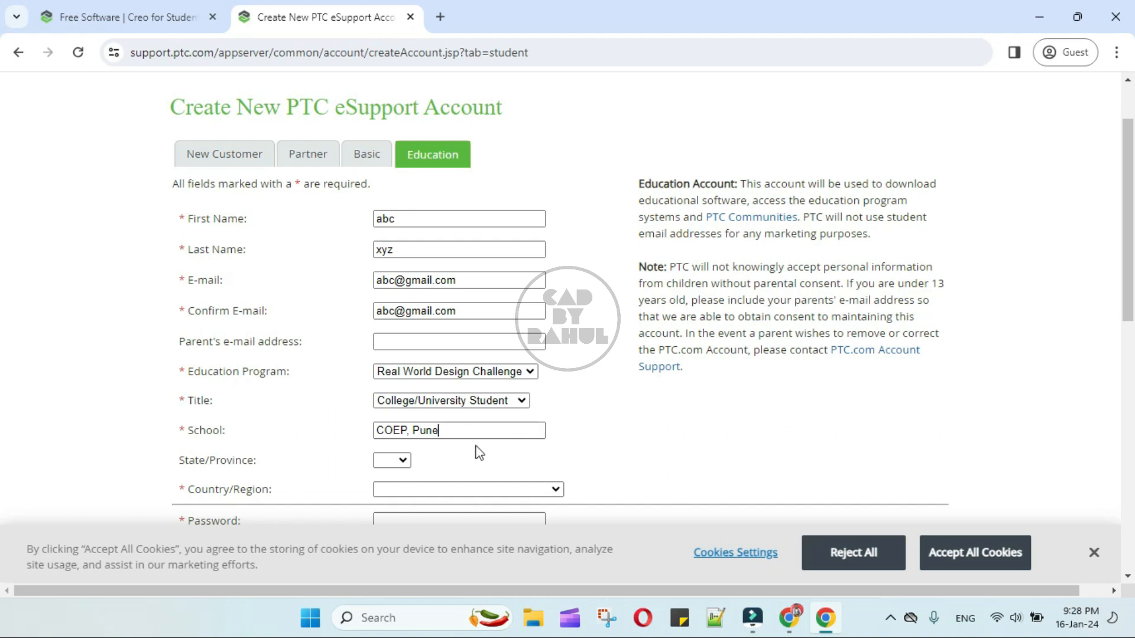
Step: Set the state to MA and the country to India
click(407, 464)
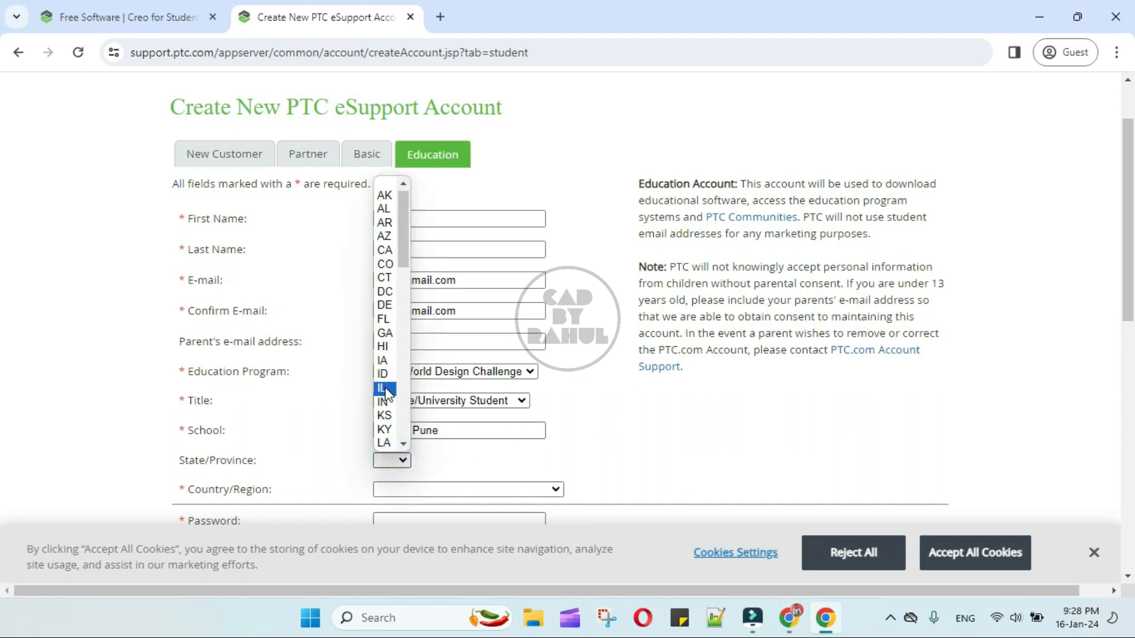
scroll(391, 381, down, 8)
scroll(386, 389, up, 5)
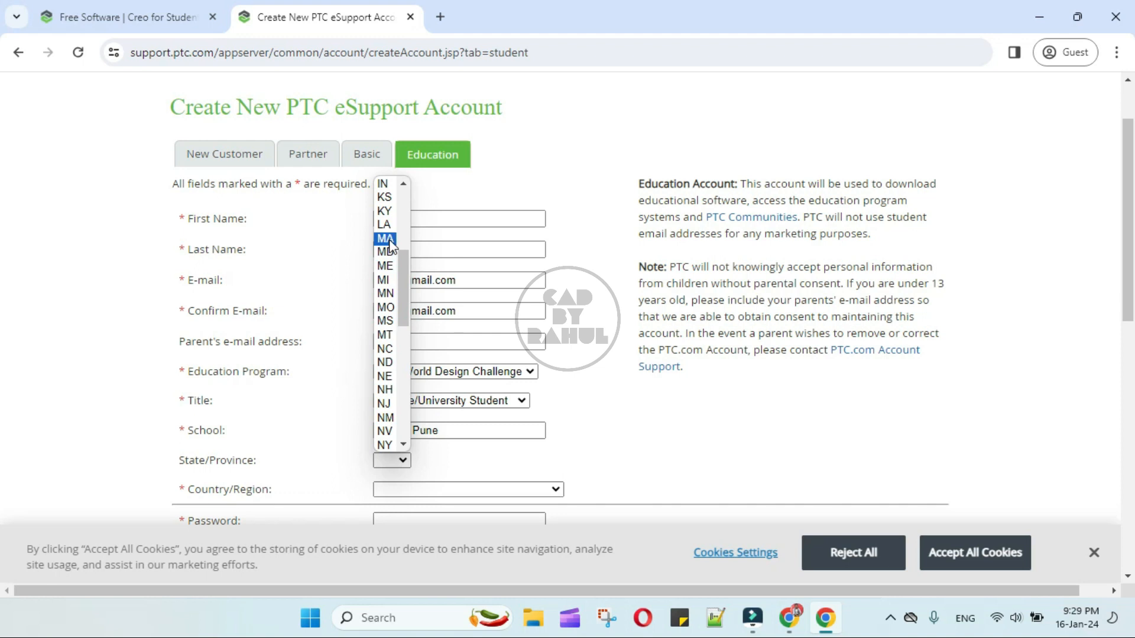
click(388, 239)
click(474, 459)
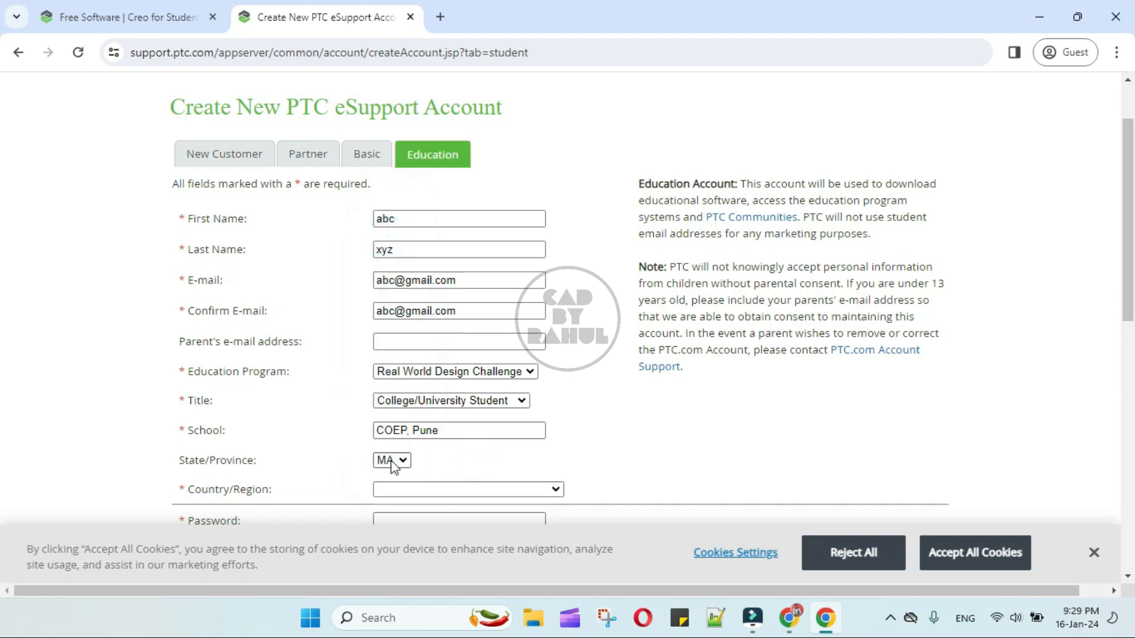
click(557, 323)
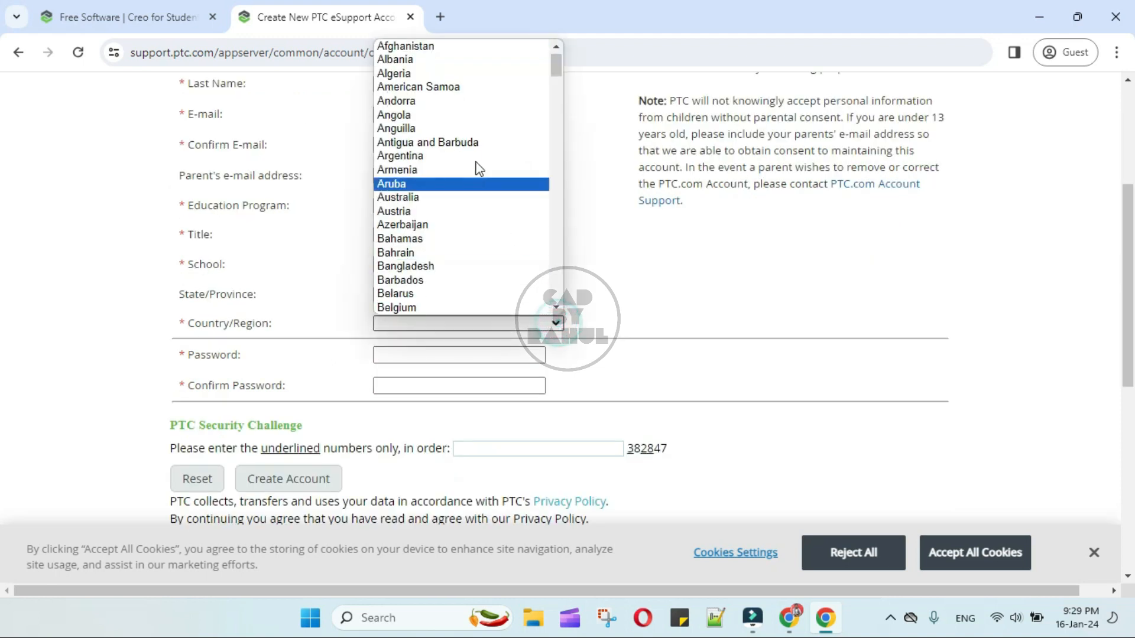
scroll(474, 204, down, 18)
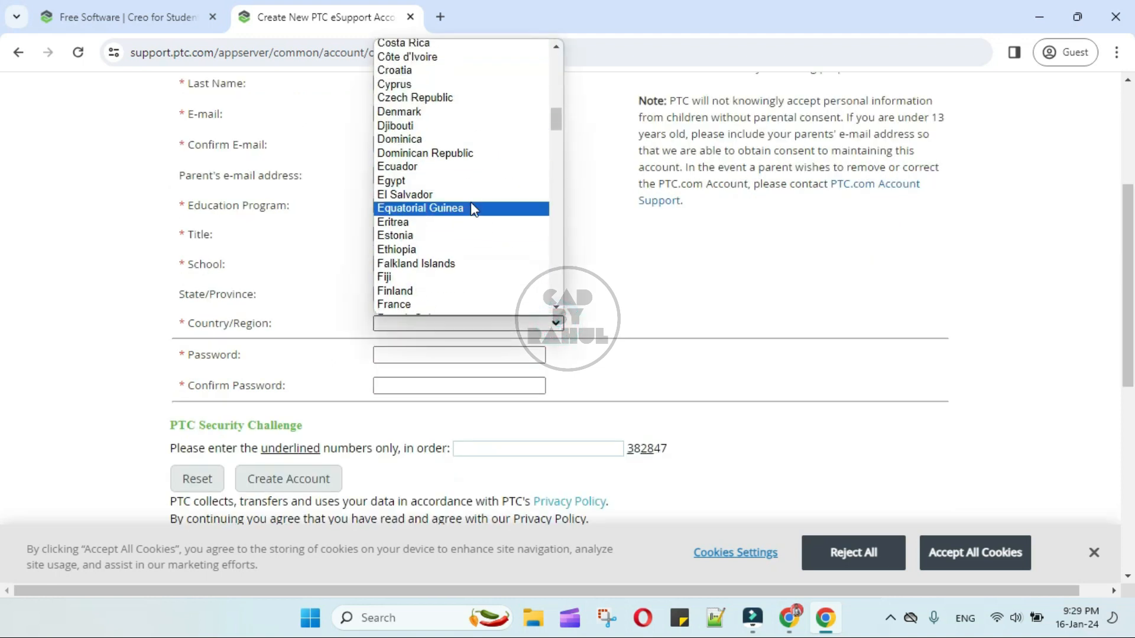
click(414, 123)
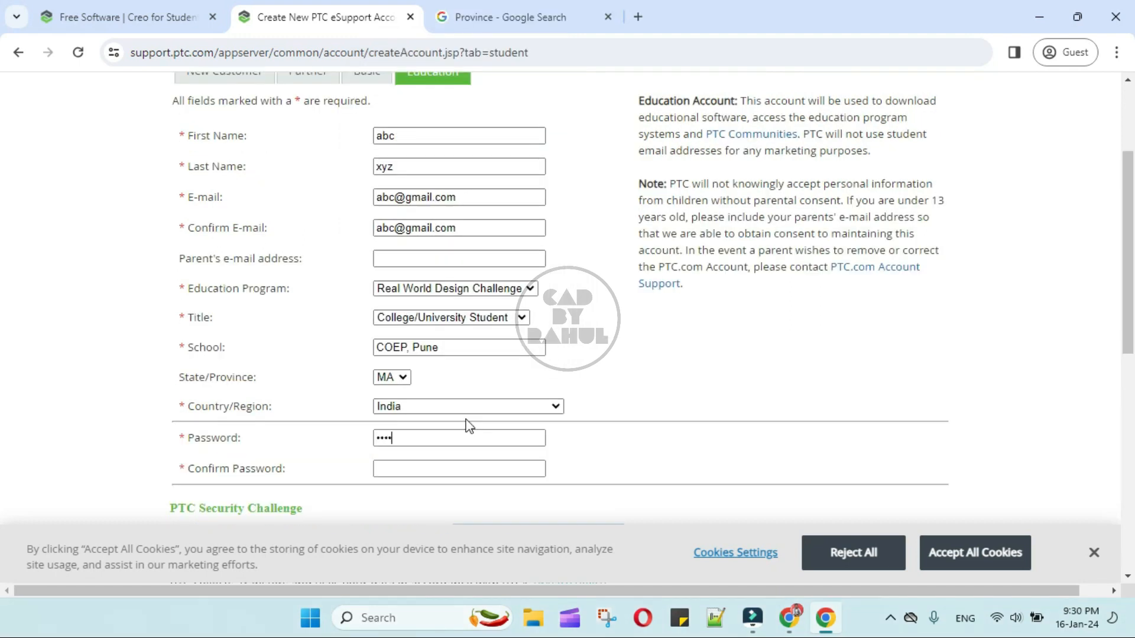
Step: Confirm the account password and begin the security challenge field
click(406, 468)
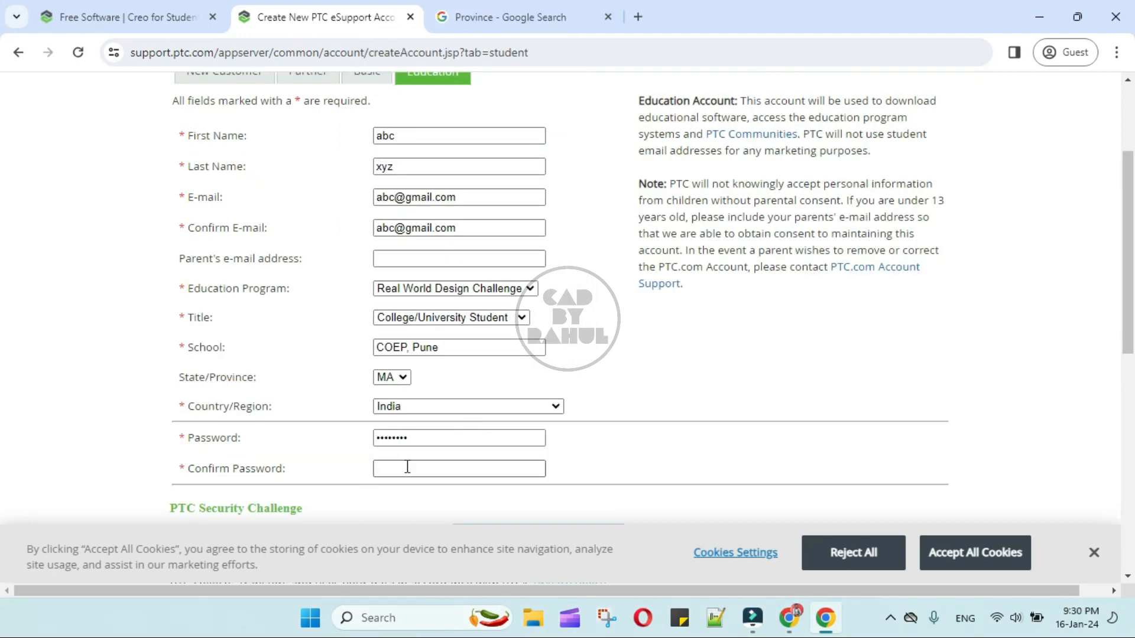
text(••••••••)
scroll(472, 476, down, 3)
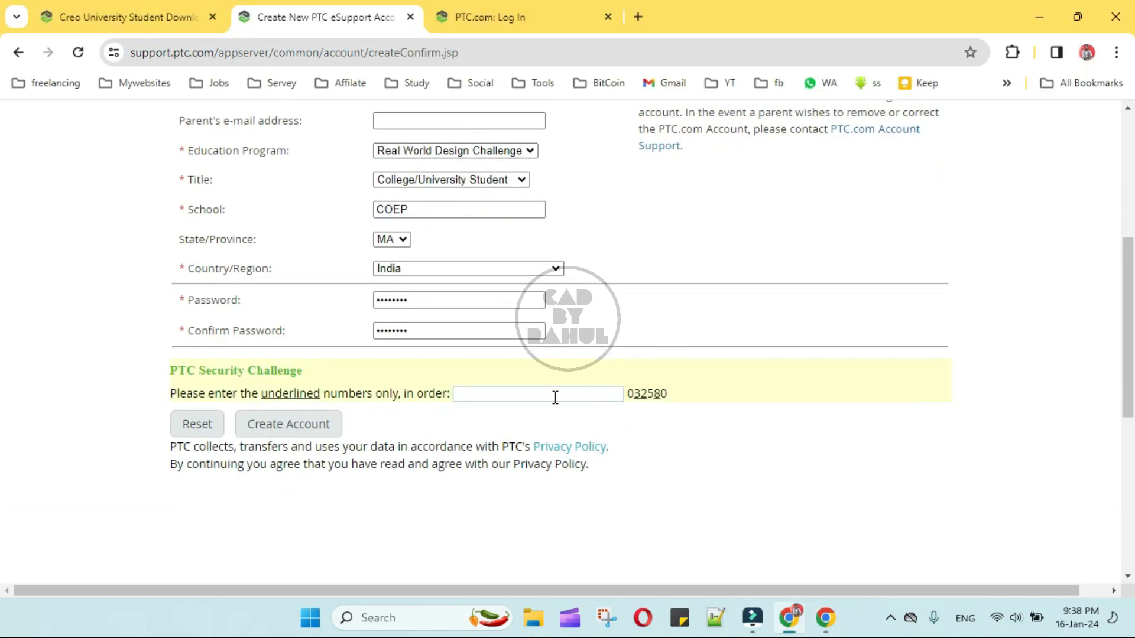
click(555, 397)
Step: Enter the security challenge code, create the account, then log in to PTC eSupport with the password
text(32)
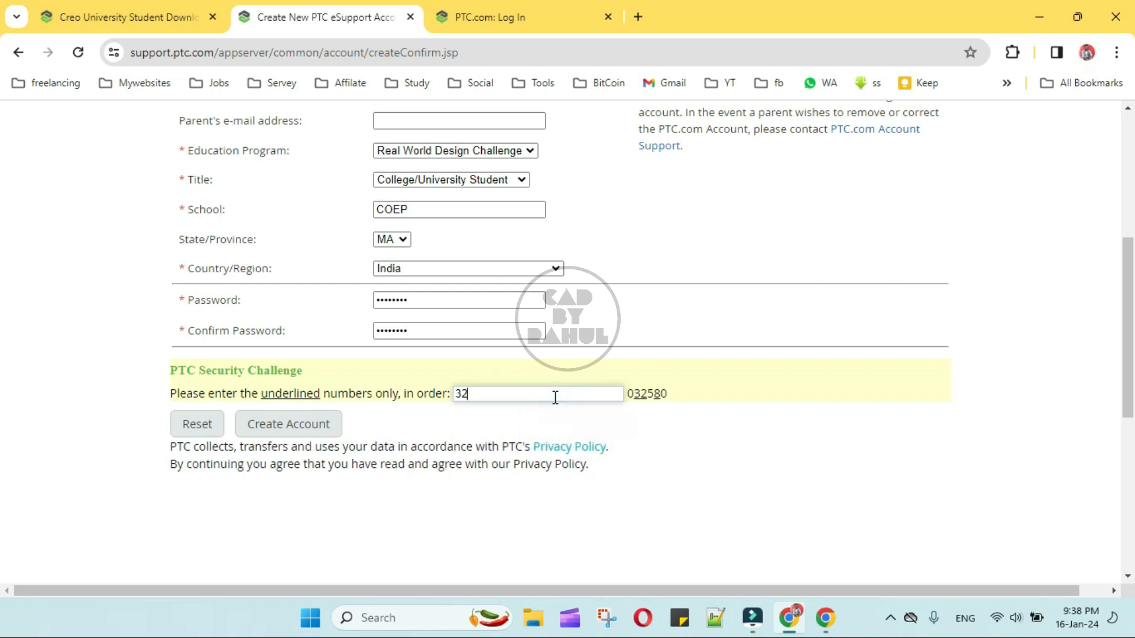
text(8)
click(299, 425)
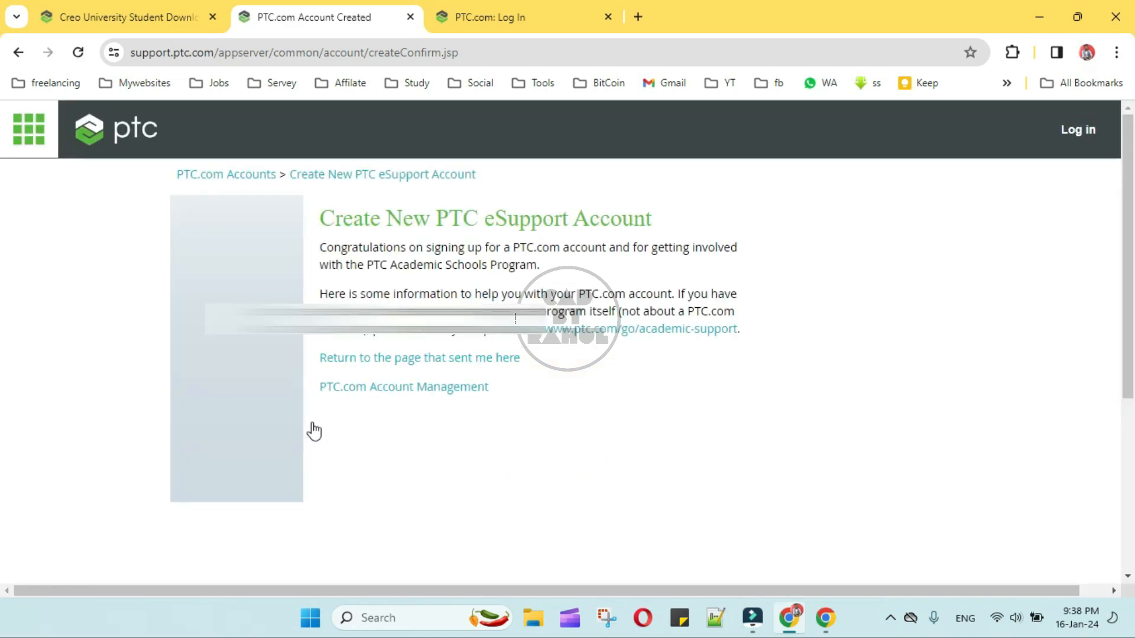
click(239, 406)
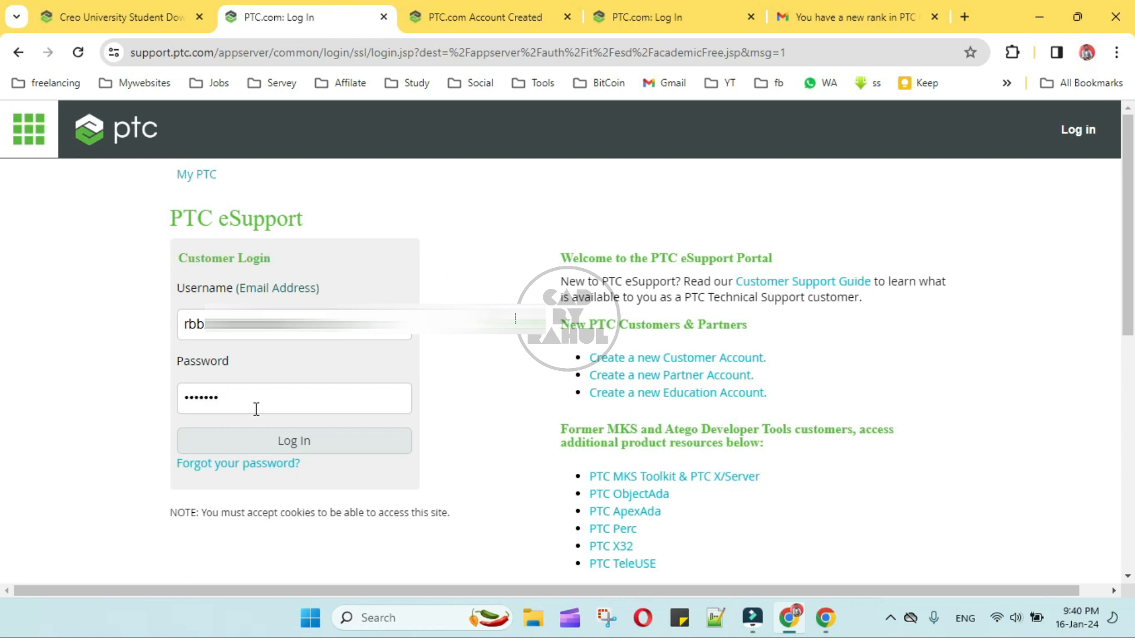
click(280, 439)
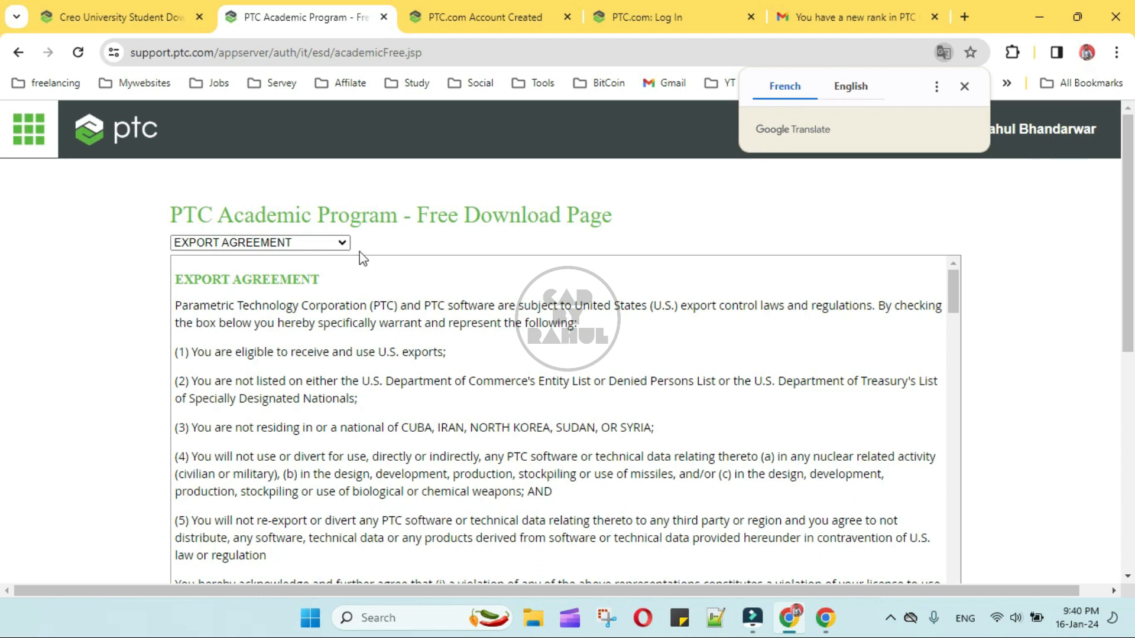
Step: Dismiss the Google Translate offer and review the export agreement section
click(958, 87)
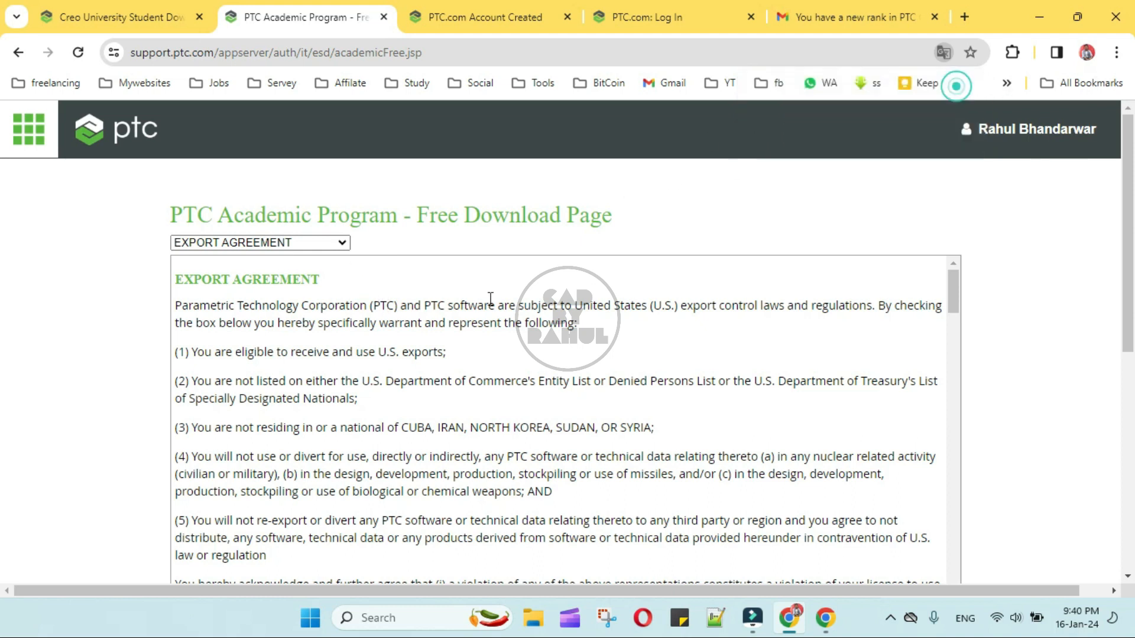
click(281, 248)
click(281, 248)
scroll(331, 395, down, 6)
scroll(330, 398, up, 6)
scroll(380, 426, down, 4)
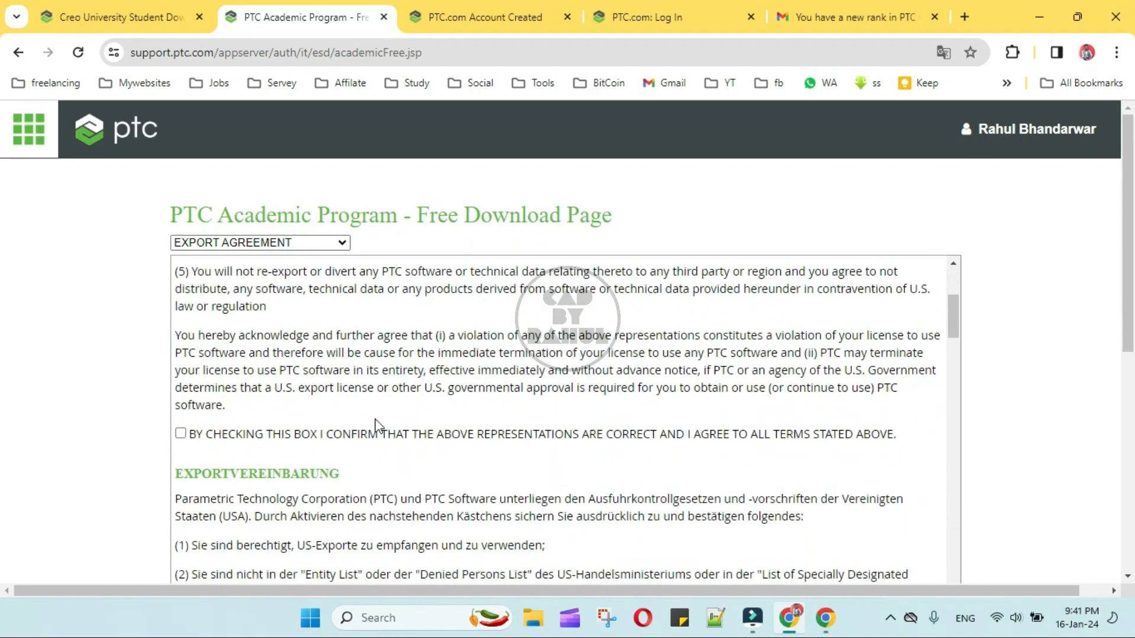
Step: Tick the export agreement checkbox and continue to the free download links
click(180, 434)
scroll(402, 452, down, 6)
scroll(428, 453, down, 8)
scroll(295, 426, up, 15)
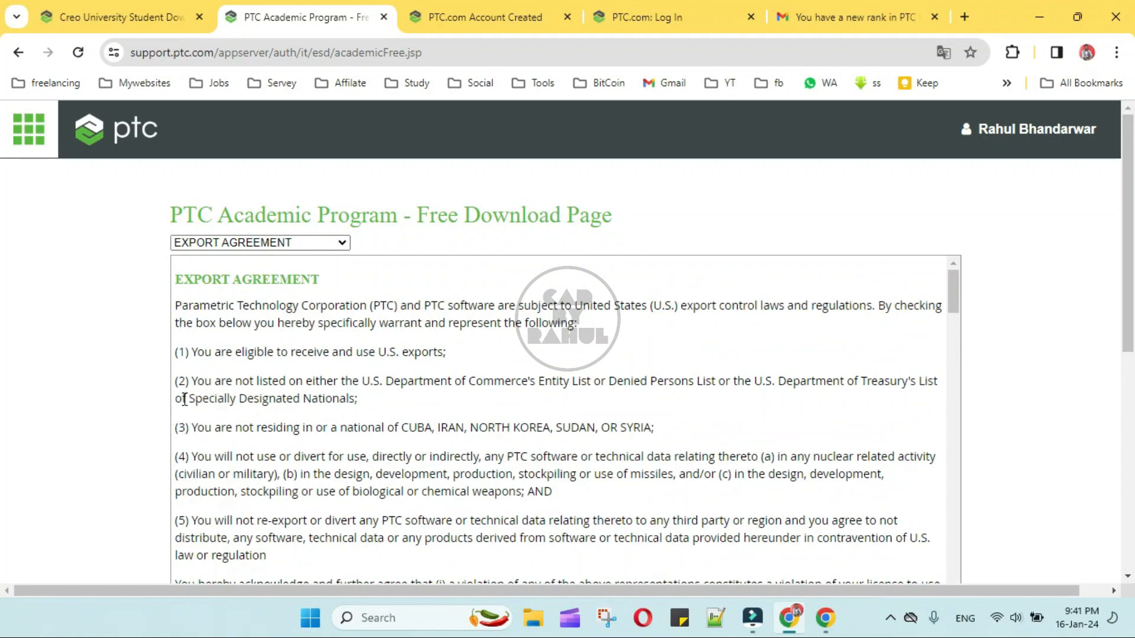
drag(174, 277, 298, 401)
scroll(297, 401, down, 10)
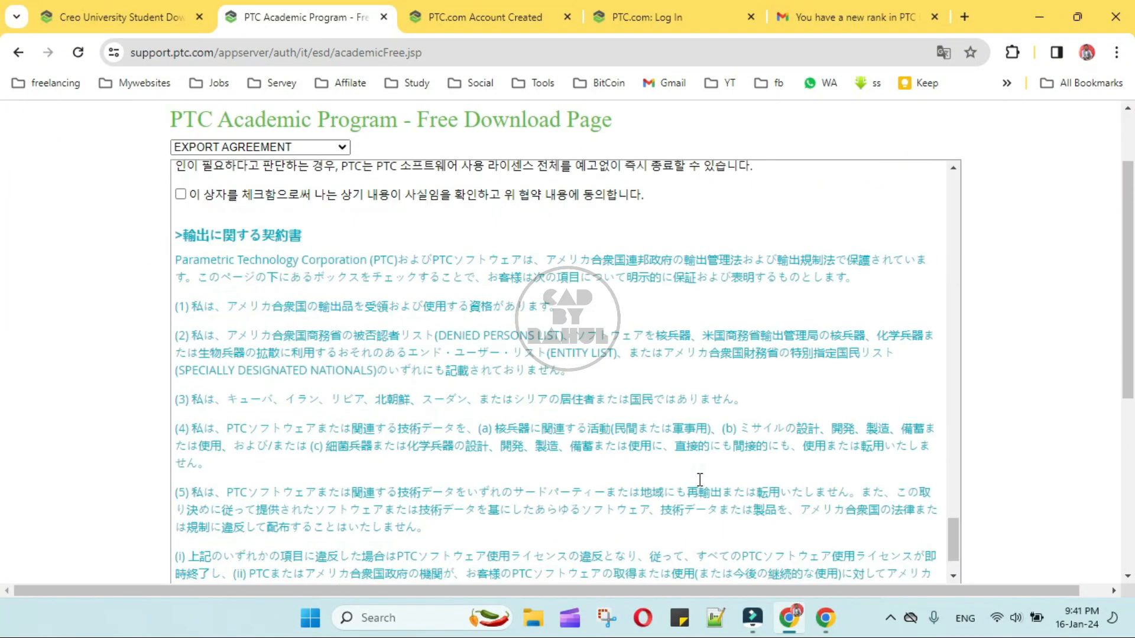
scroll(780, 547, down, 5)
click(211, 258)
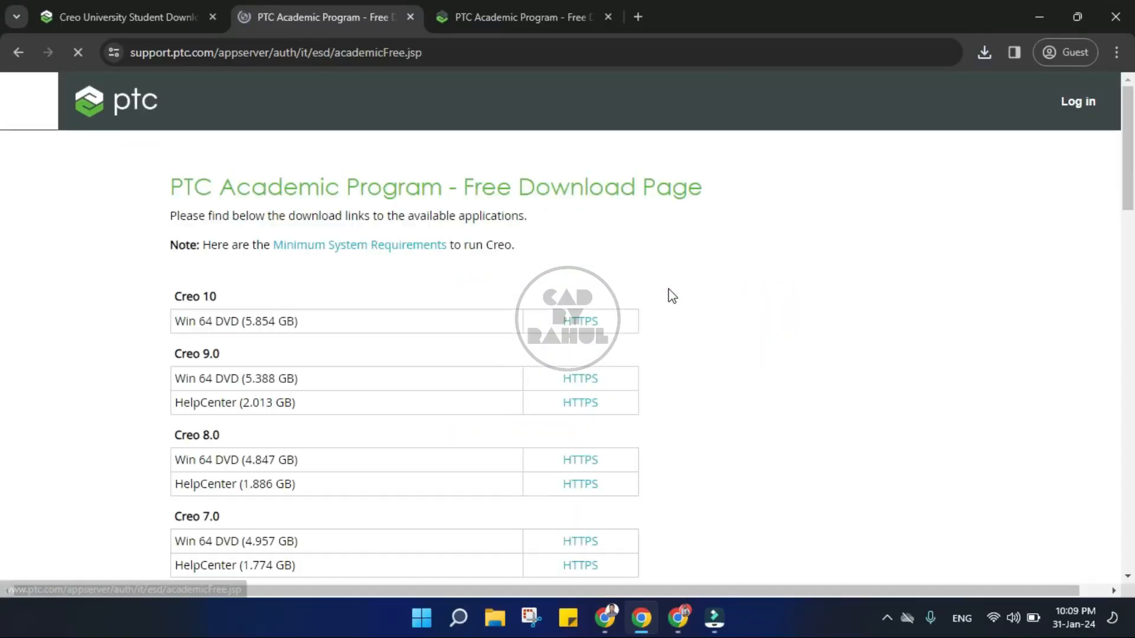
Step: Locate the Creo 5.0 Win 64 DVD entry in the download list
scroll(378, 433, down, 1)
scroll(378, 433, down, 5)
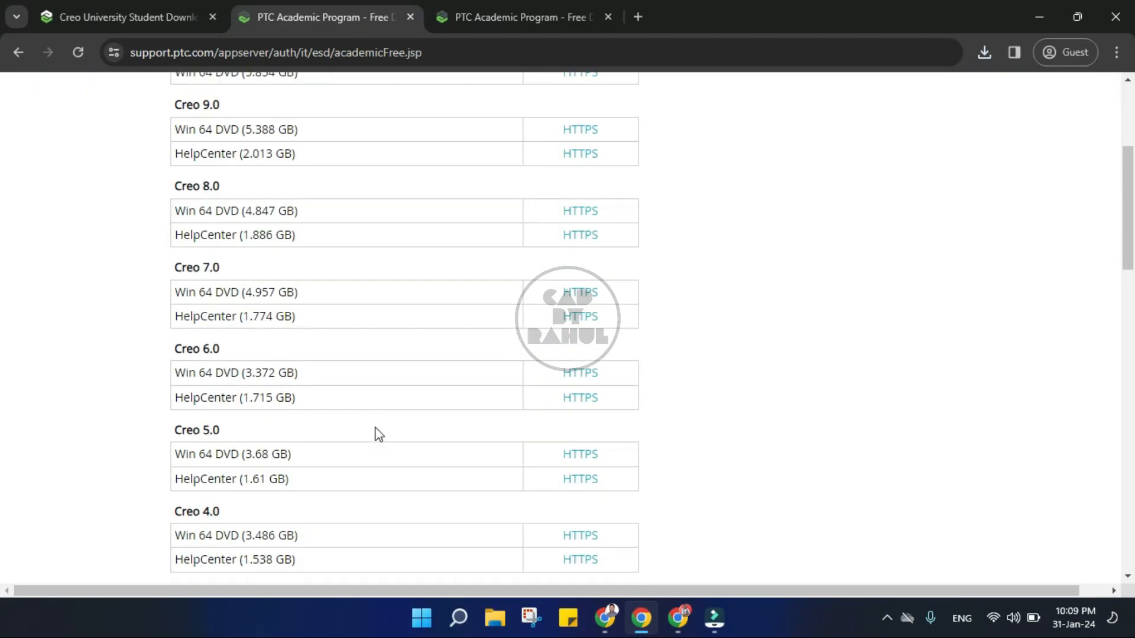
drag(174, 266, 293, 281)
click(177, 285)
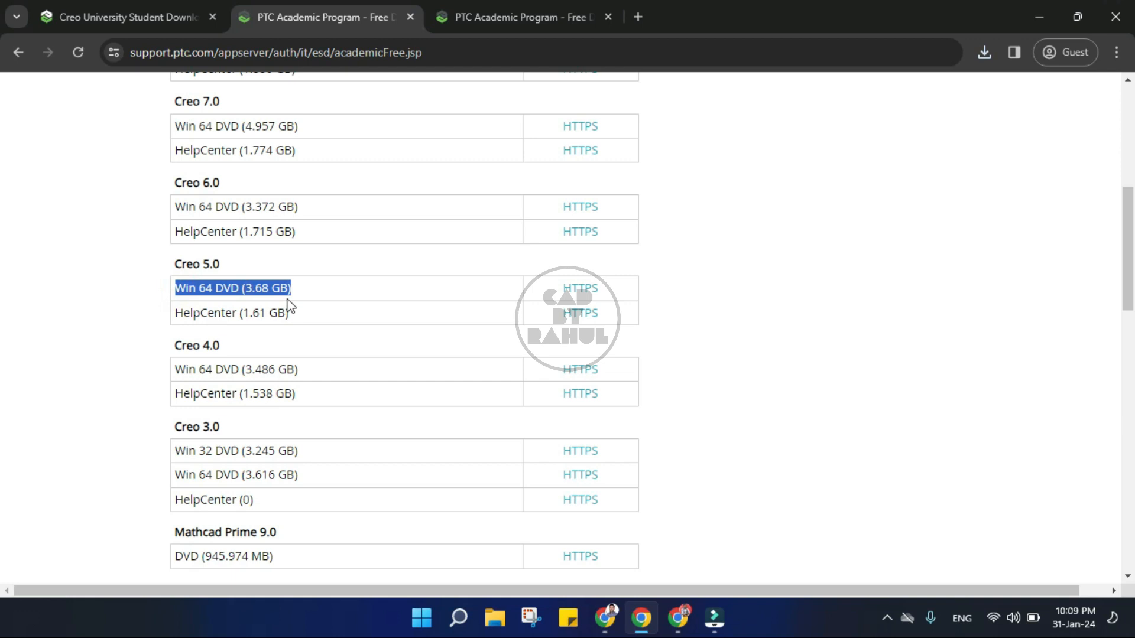
Step: Download the Creo 5.0 Win 64 DVD zip over HTTPS, save it, and select it among downloads
click(582, 292)
scroll(512, 264, down, 3)
scroll(512, 265, up, 3)
click(619, 392)
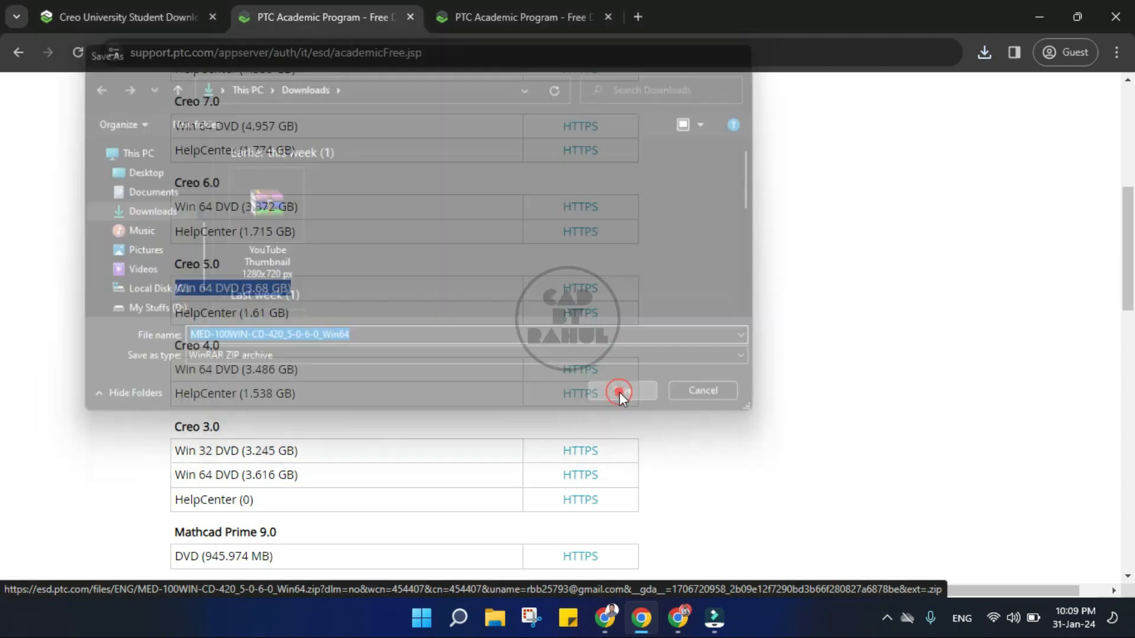
click(984, 53)
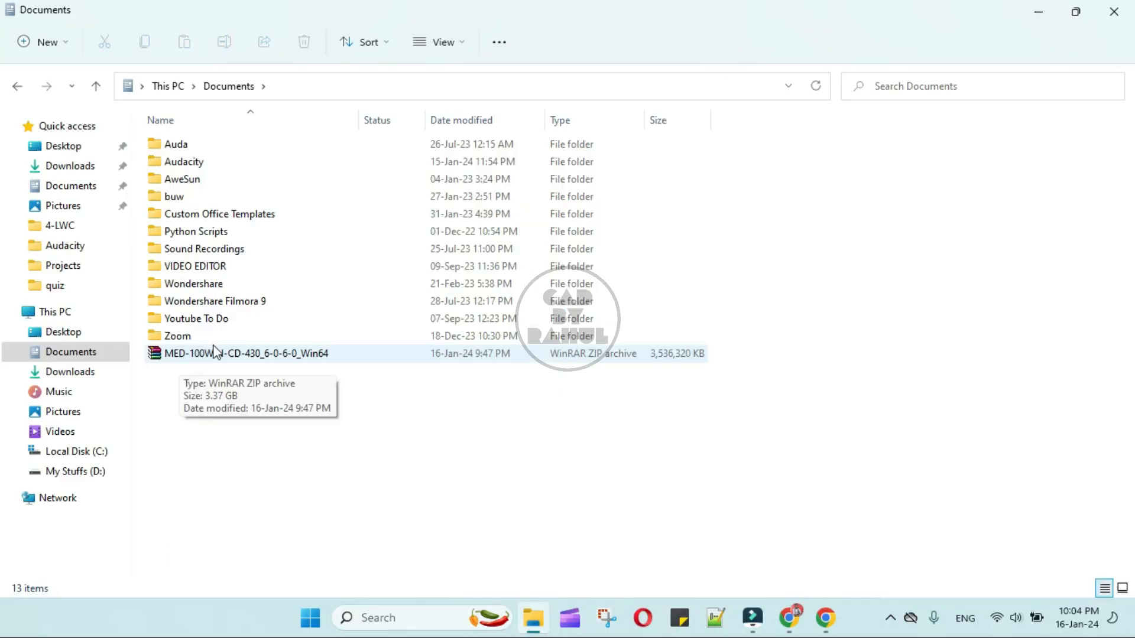
click(208, 358)
Step: Open the MED-100WIN-CD-430_6-0-6-0_Win64 zip with WinRAR as default and extract it into Documents
right_click(208, 358)
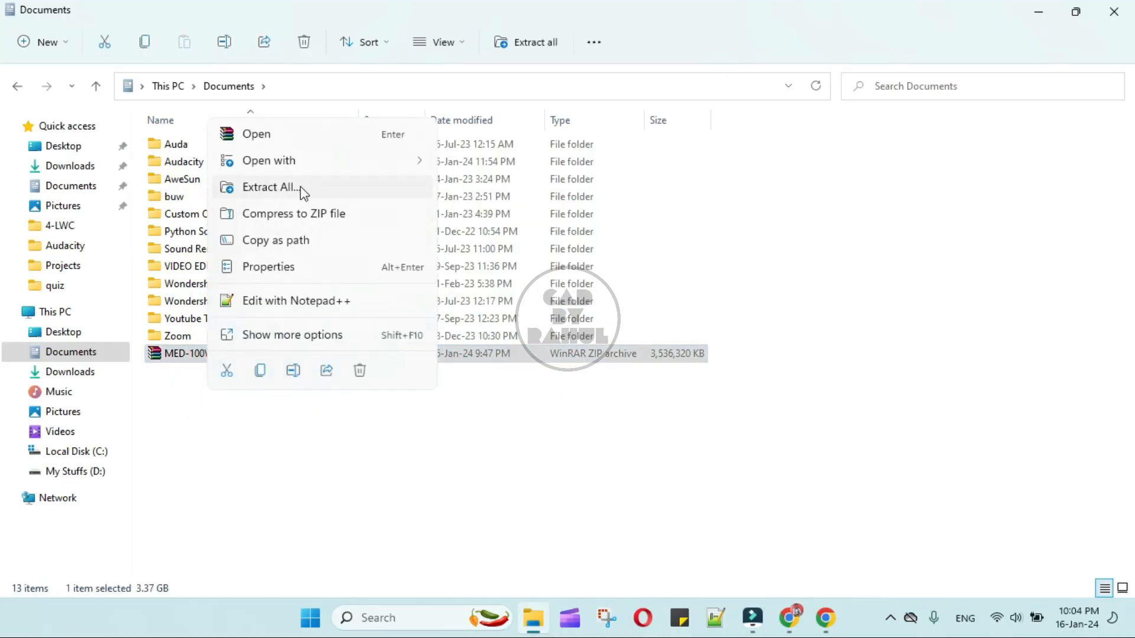
click(312, 141)
click(430, 489)
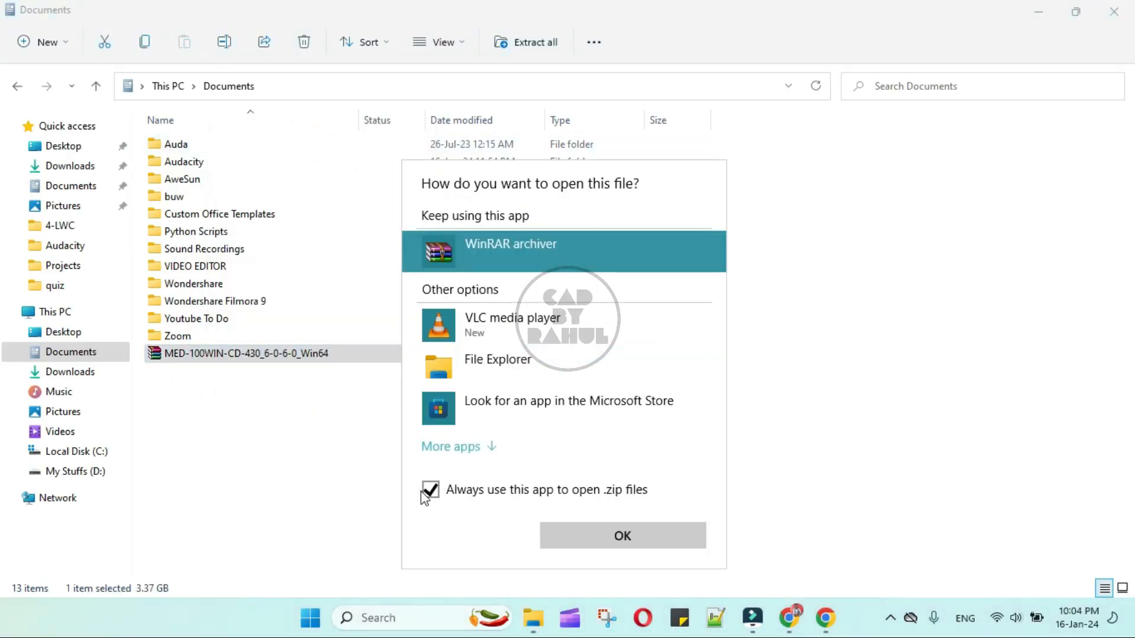
click(617, 534)
click(155, 139)
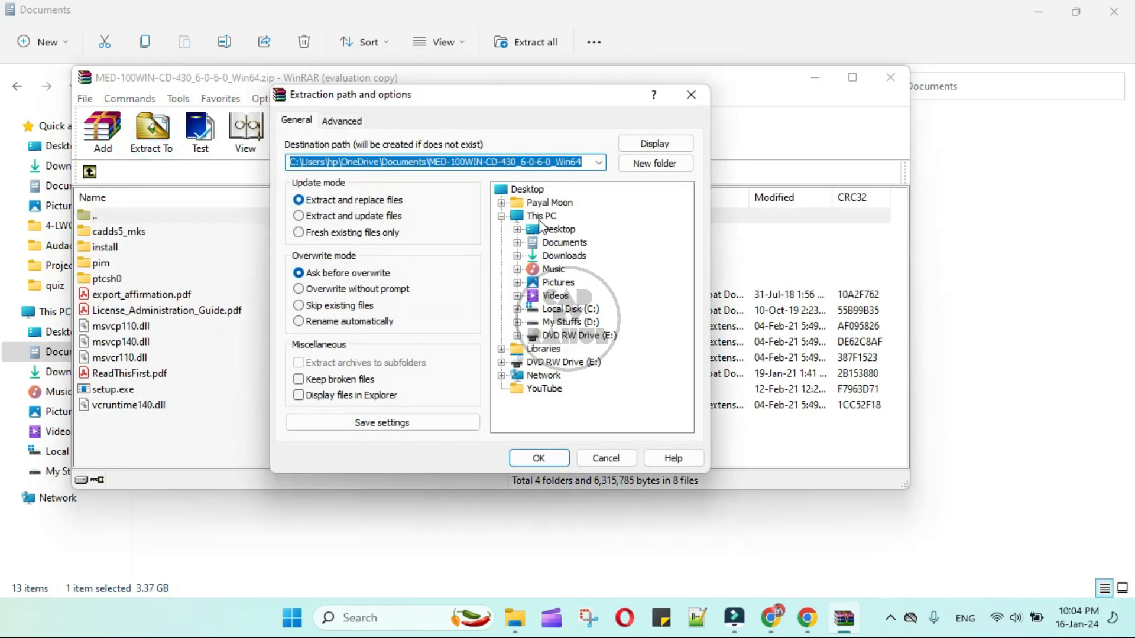
click(538, 458)
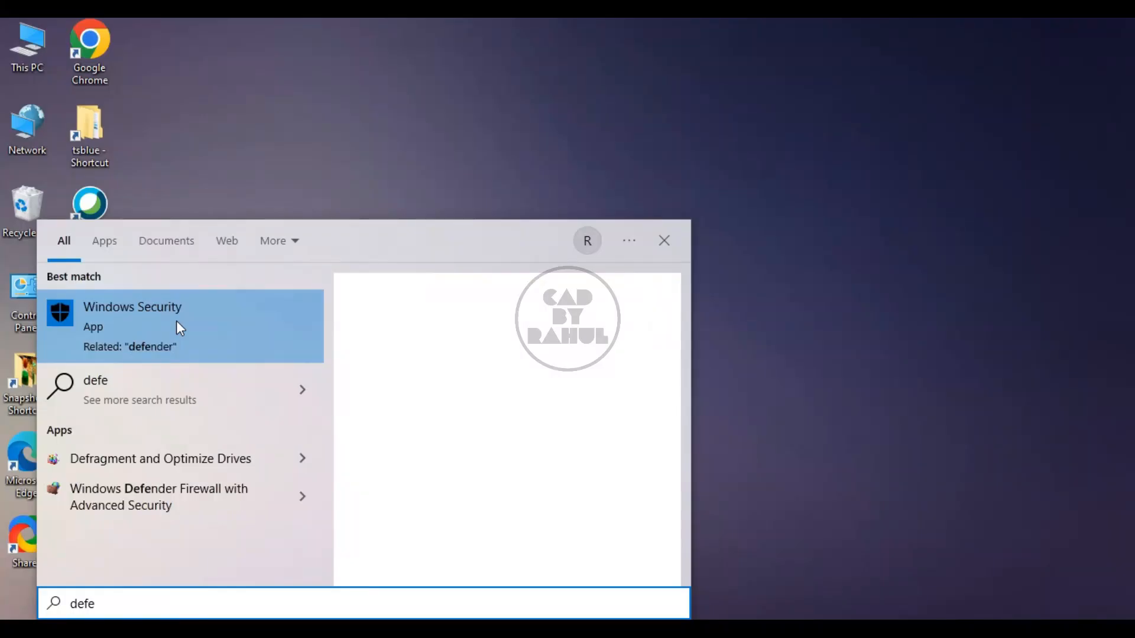
Step: Launch Windows Security and turn Real-time protection off under Virus & threat protection settings
click(181, 330)
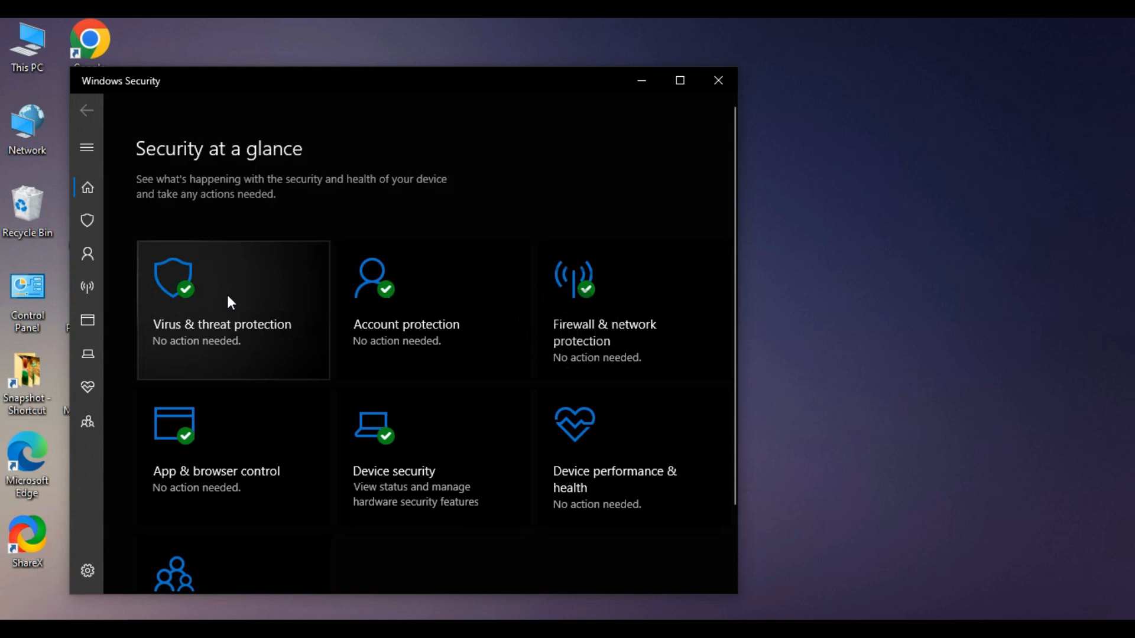
click(228, 297)
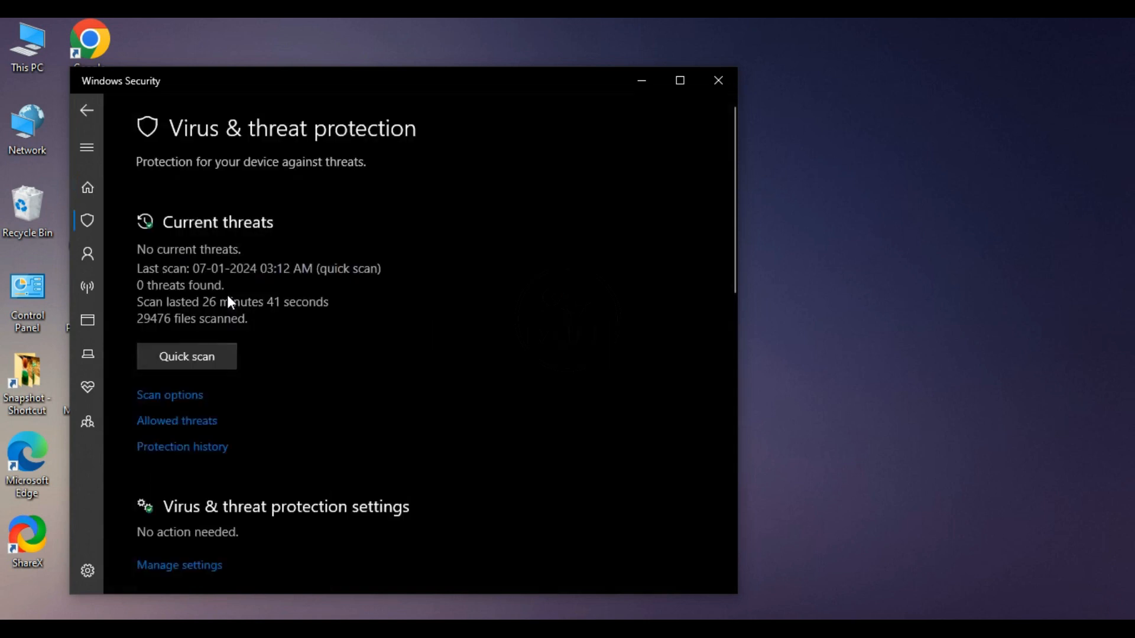
scroll(263, 443, down, 3)
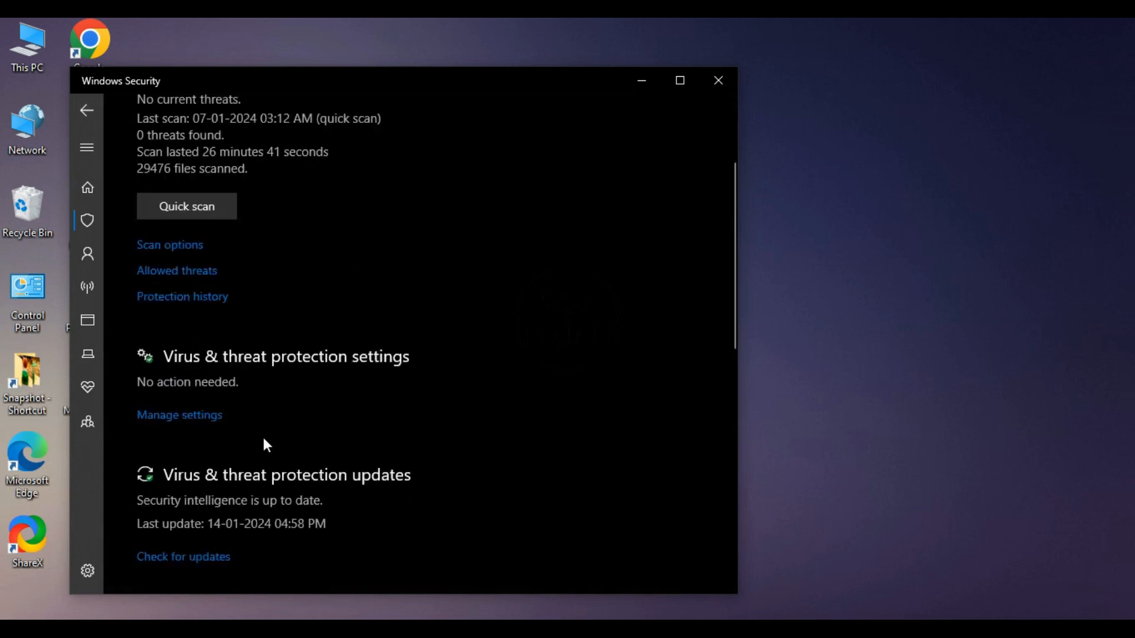
click(179, 416)
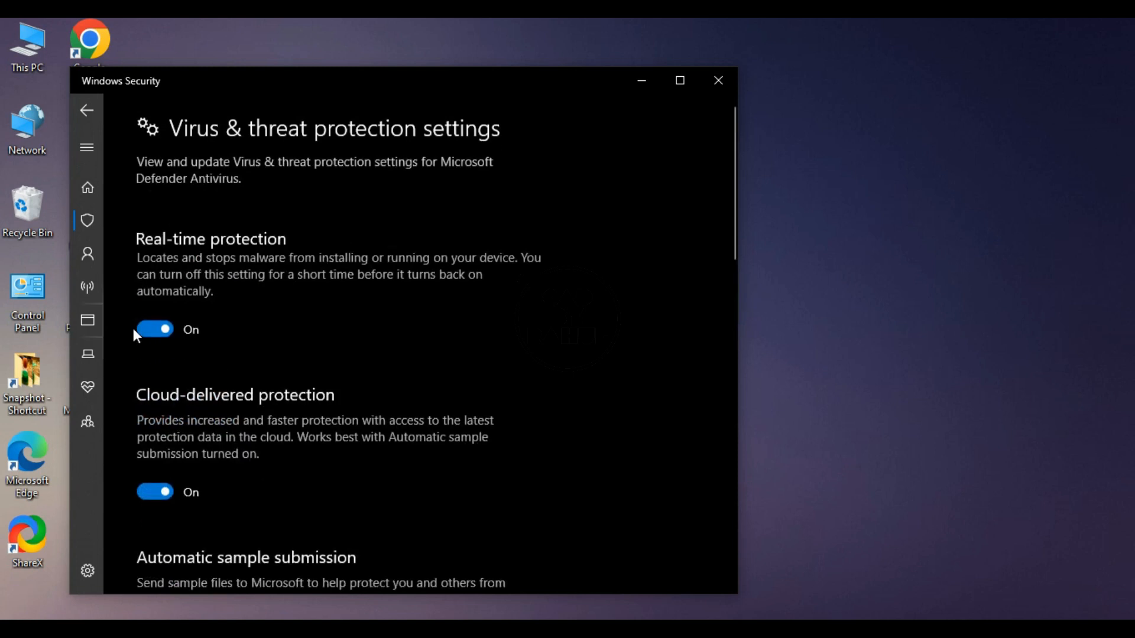
click(154, 335)
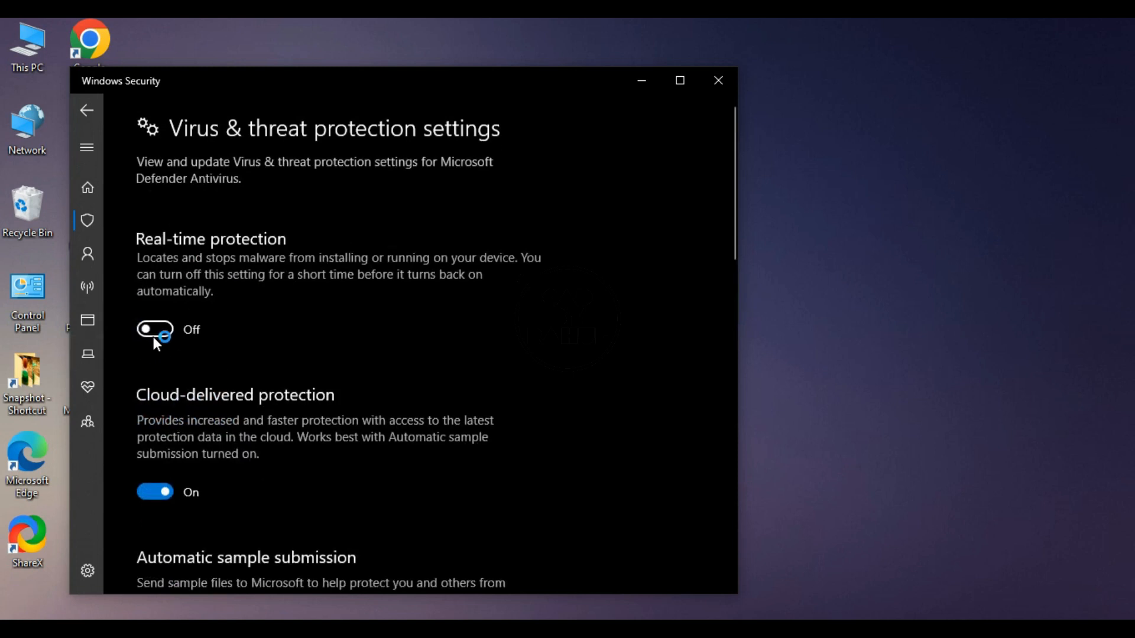
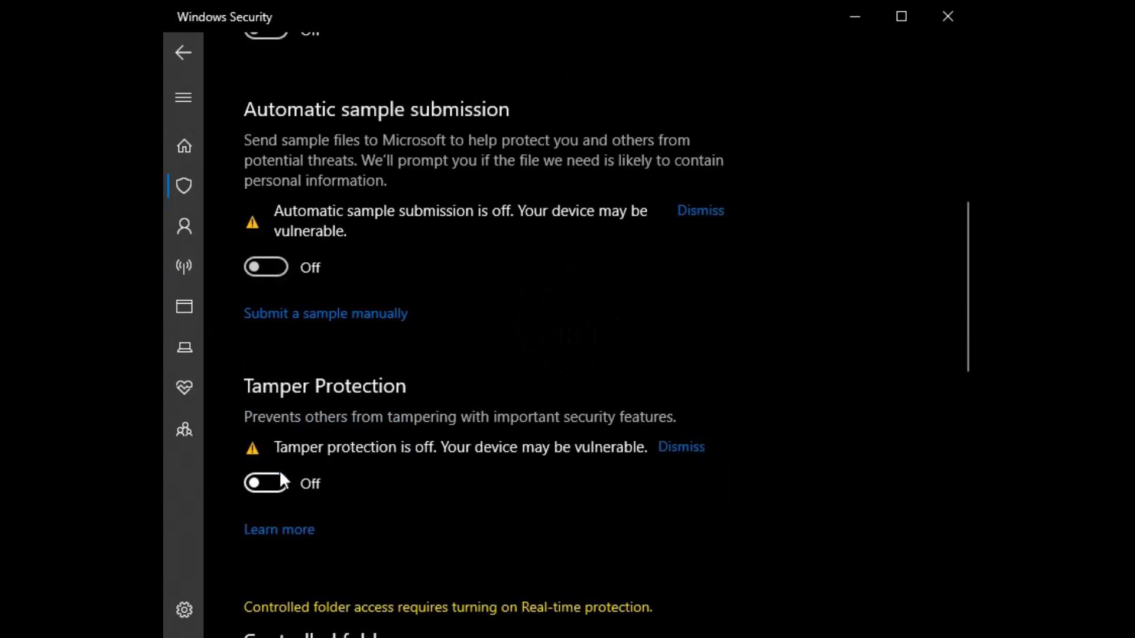
Step: Scroll the Manage settings page to confirm cloud-delivered protection, sample submission and Tamper Protection are Off
scroll(361, 473, down, 1)
scroll(362, 475, down, 10)
scroll(362, 476, up, 15)
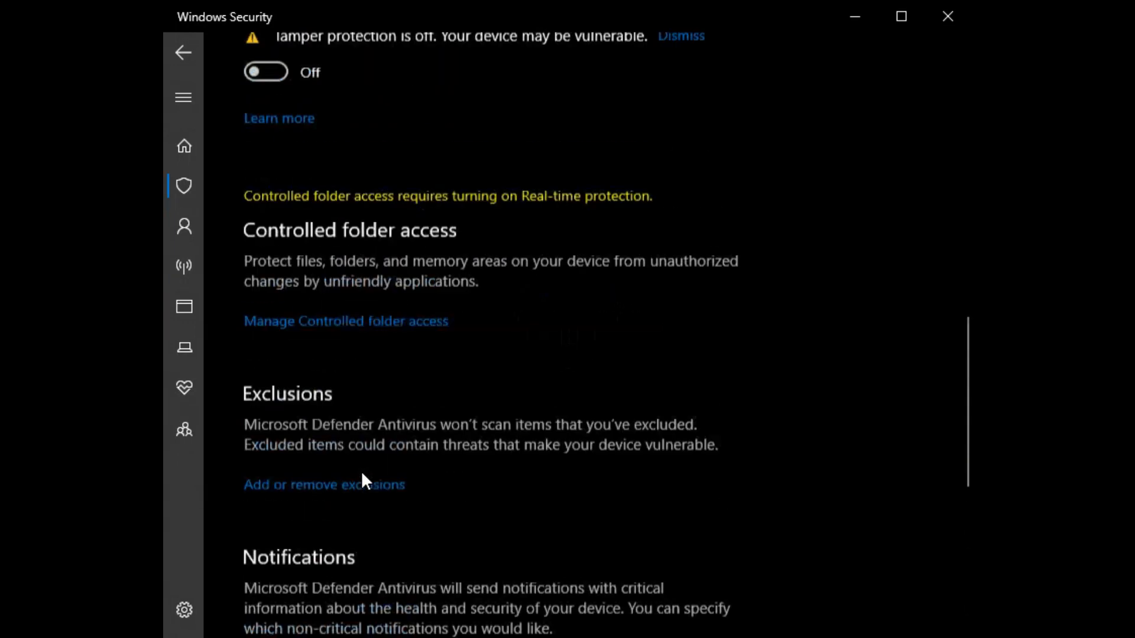
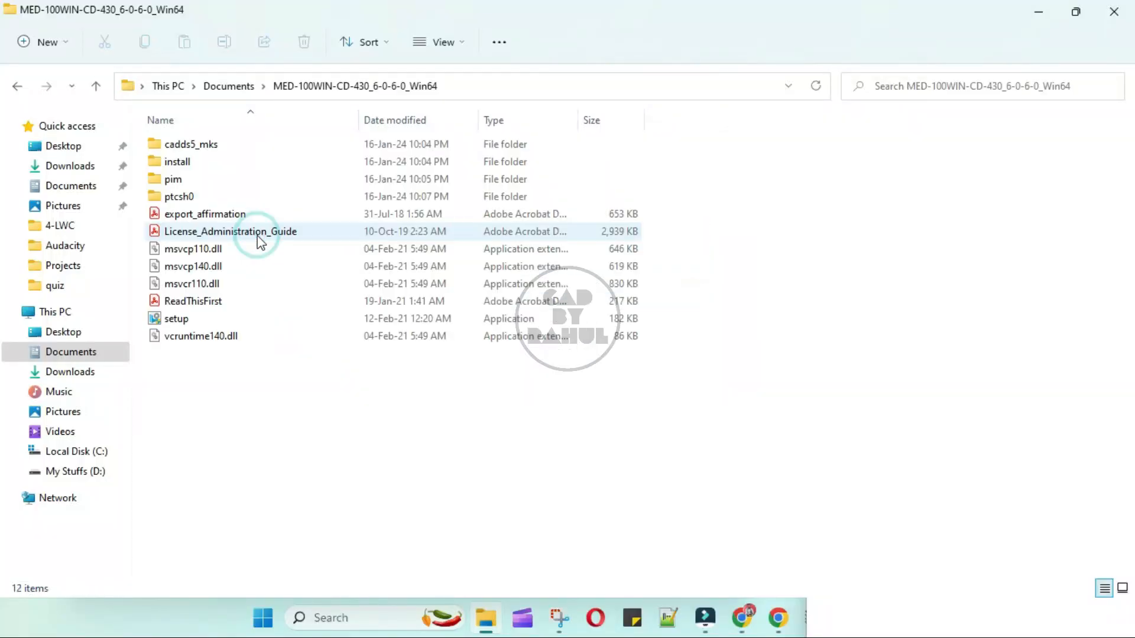
Step: Run the setup file in the MED-100WIN folder as administrator
double_click(195, 318)
right_click(201, 318)
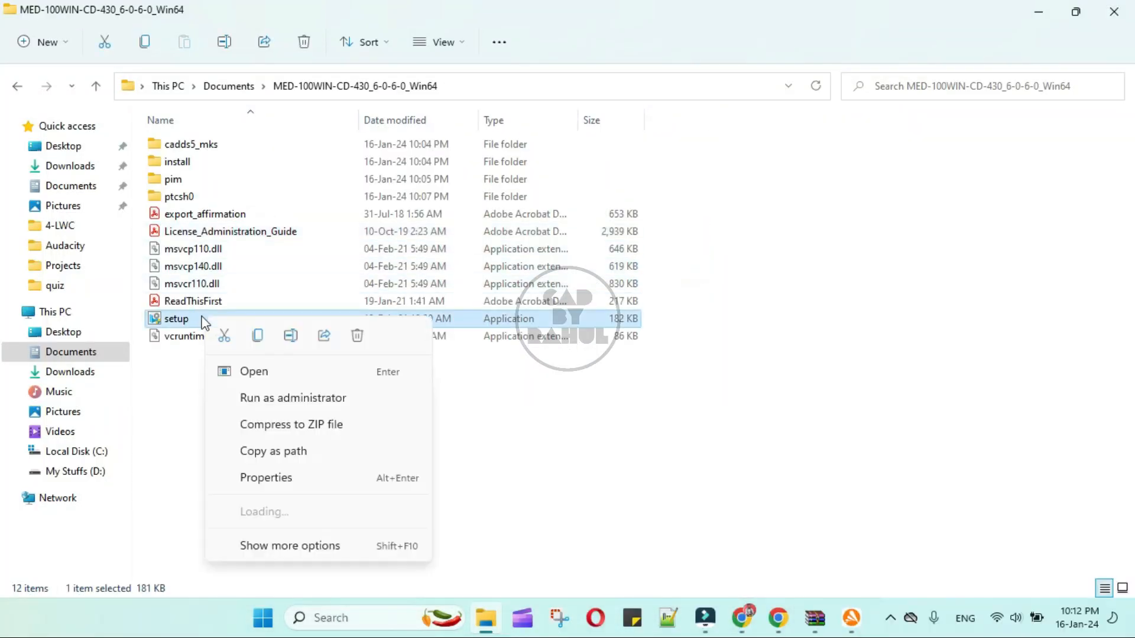
click(294, 400)
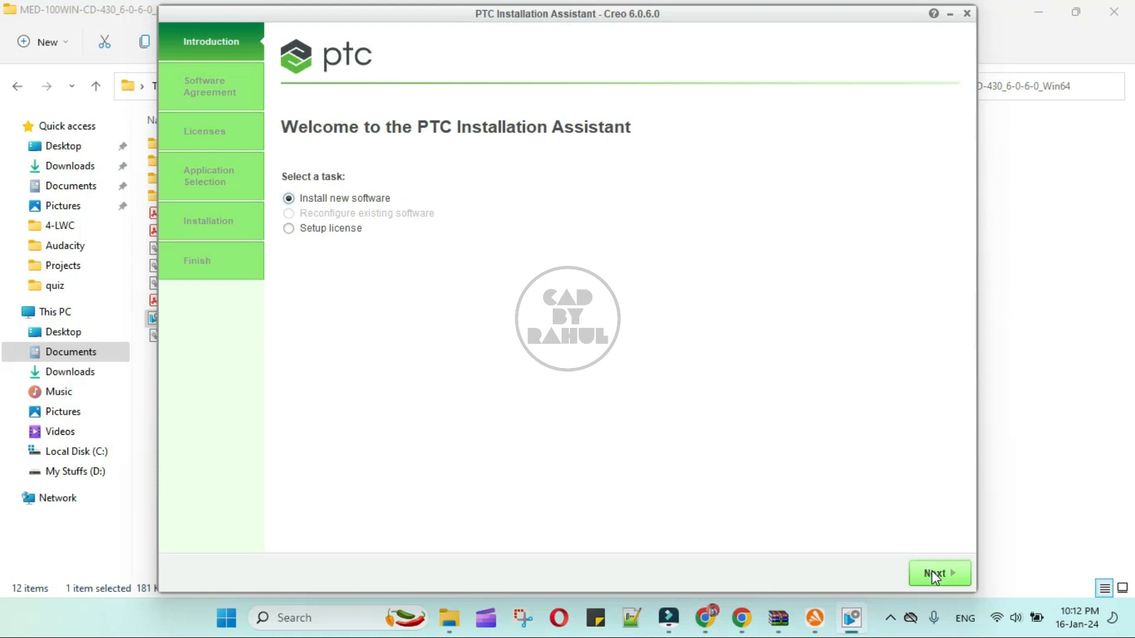
Step: Choose Install new software, accept the license and export agreements, and continue to License Identification
click(932, 573)
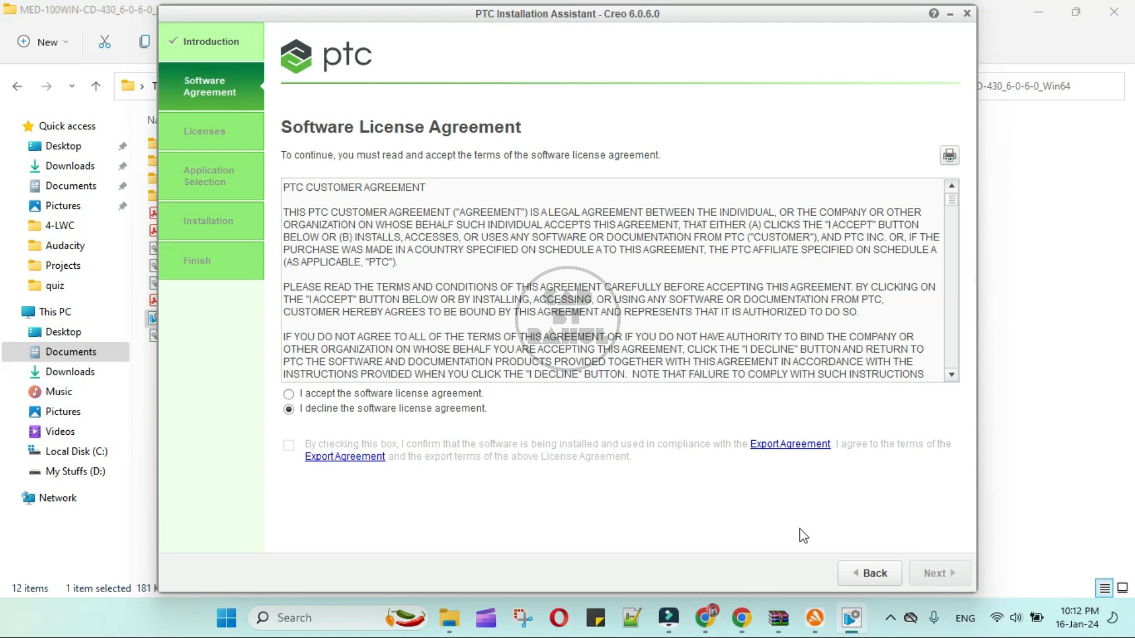
click(291, 395)
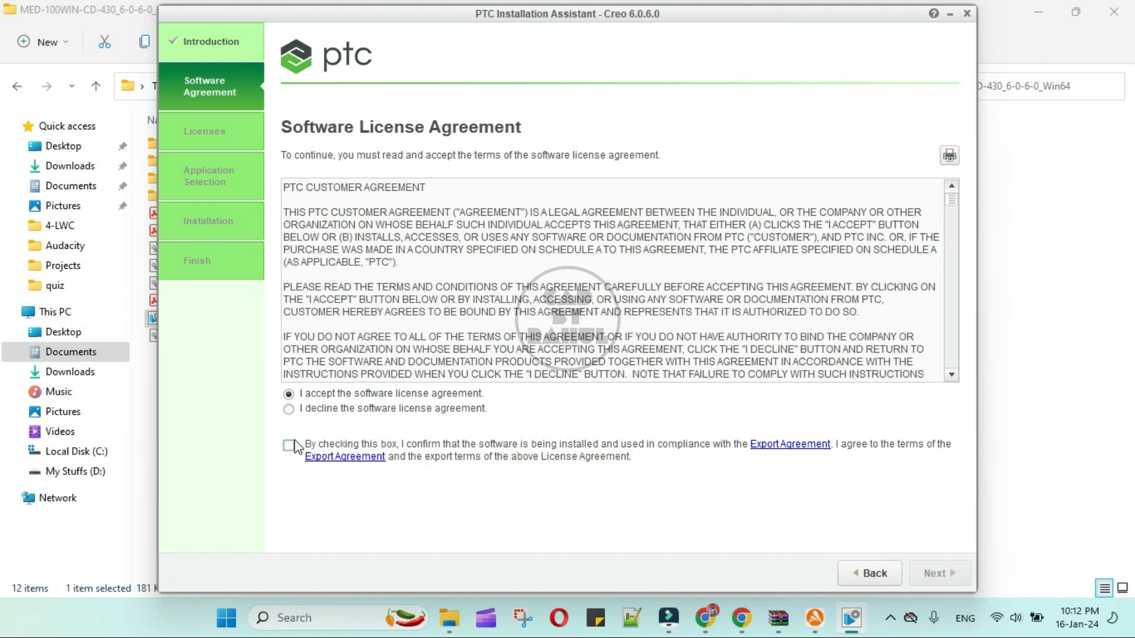
click(290, 446)
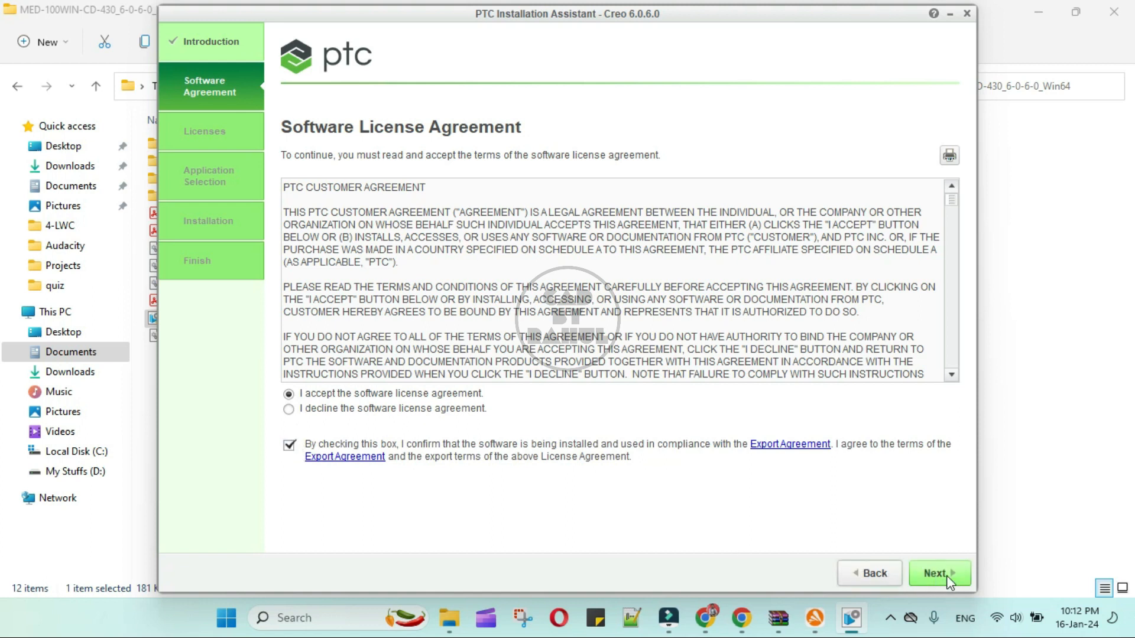
click(941, 573)
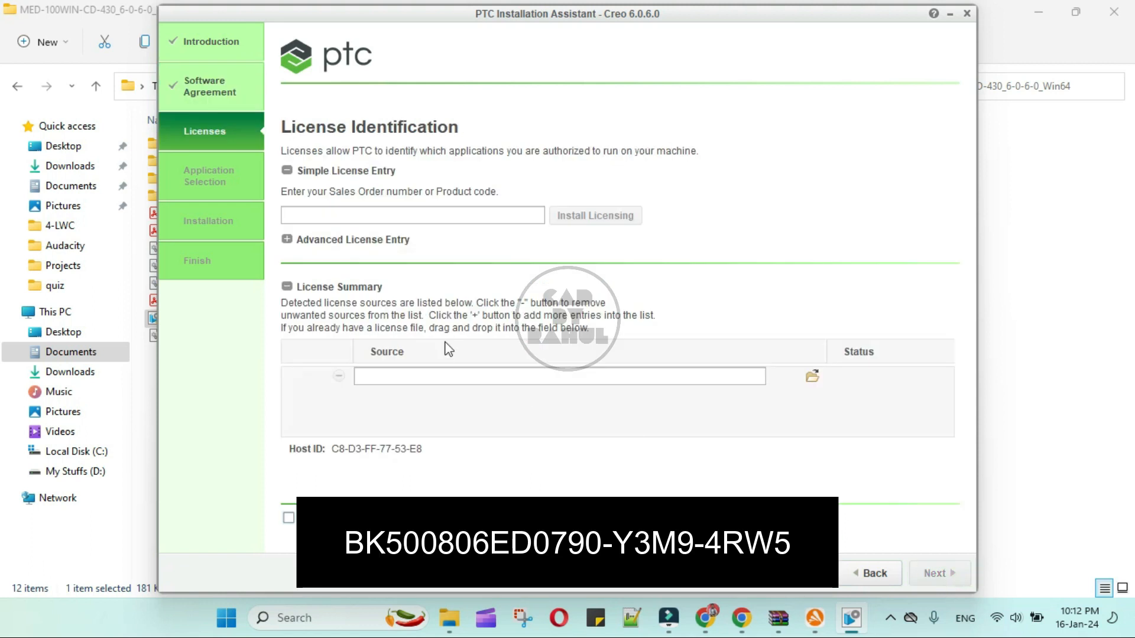
click(704, 618)
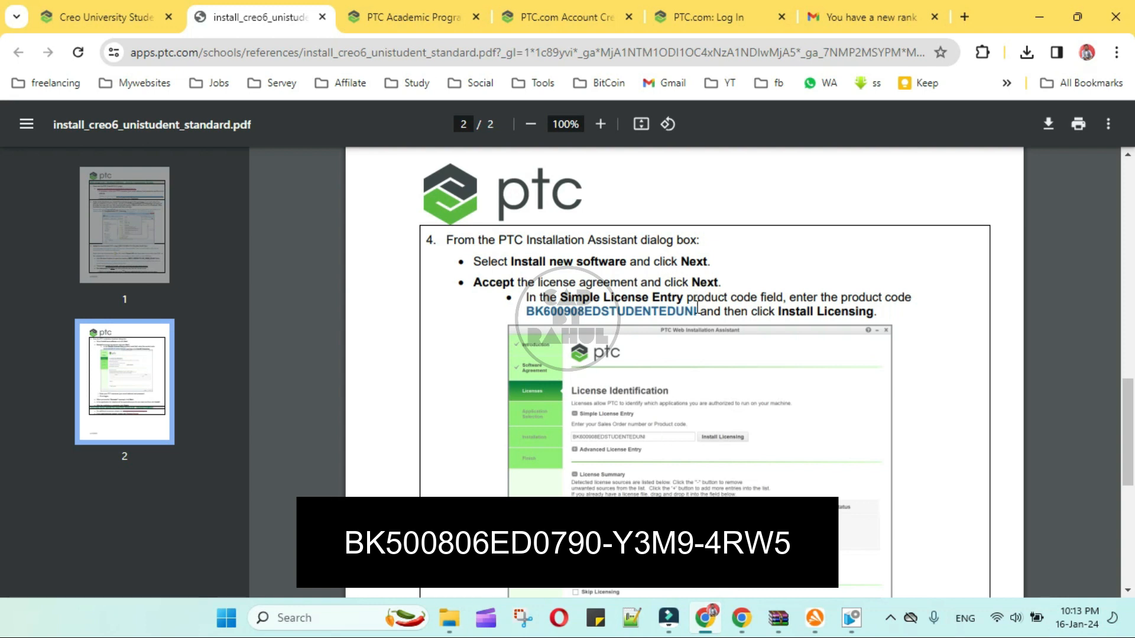
Step: Paste the student edition product code into Simple License Entry and install licensing
click(849, 621)
click(382, 211)
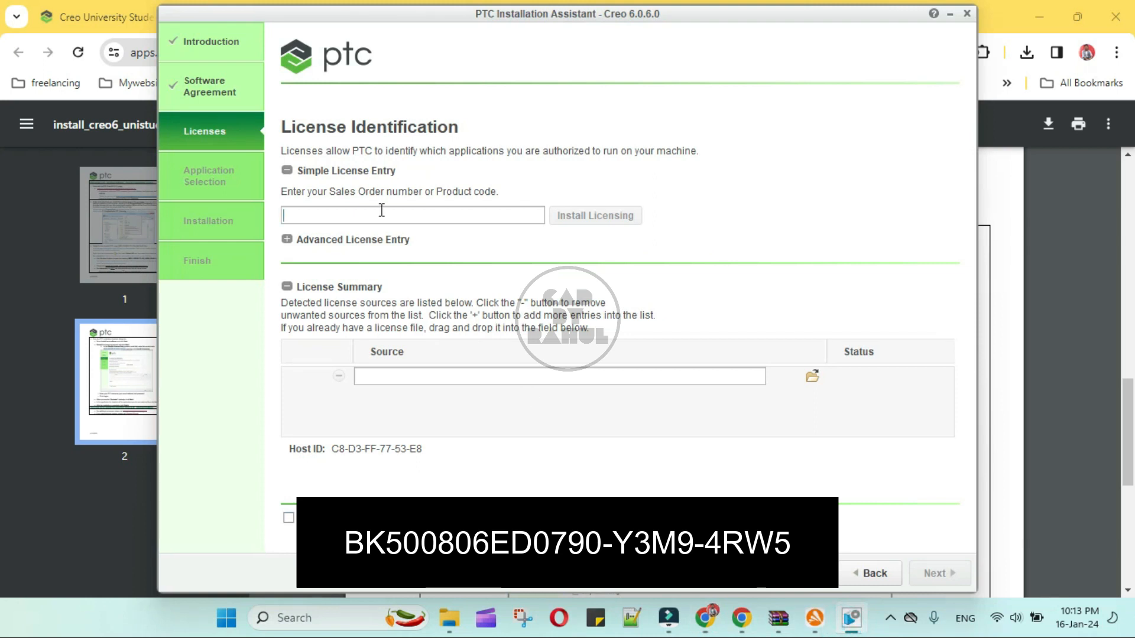
key(ctrl+v)
click(575, 219)
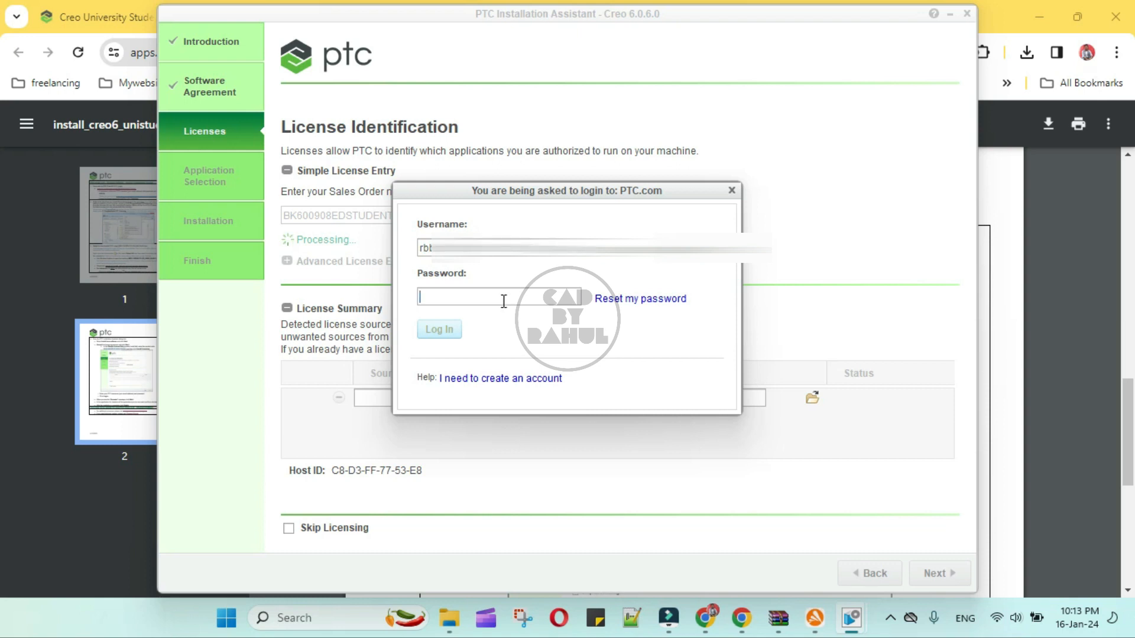
Step: Log in to PTC.com with the account password, then continue to Application Selection
text(••)
key(BackSpace)
key(BackSpace)
text(••)
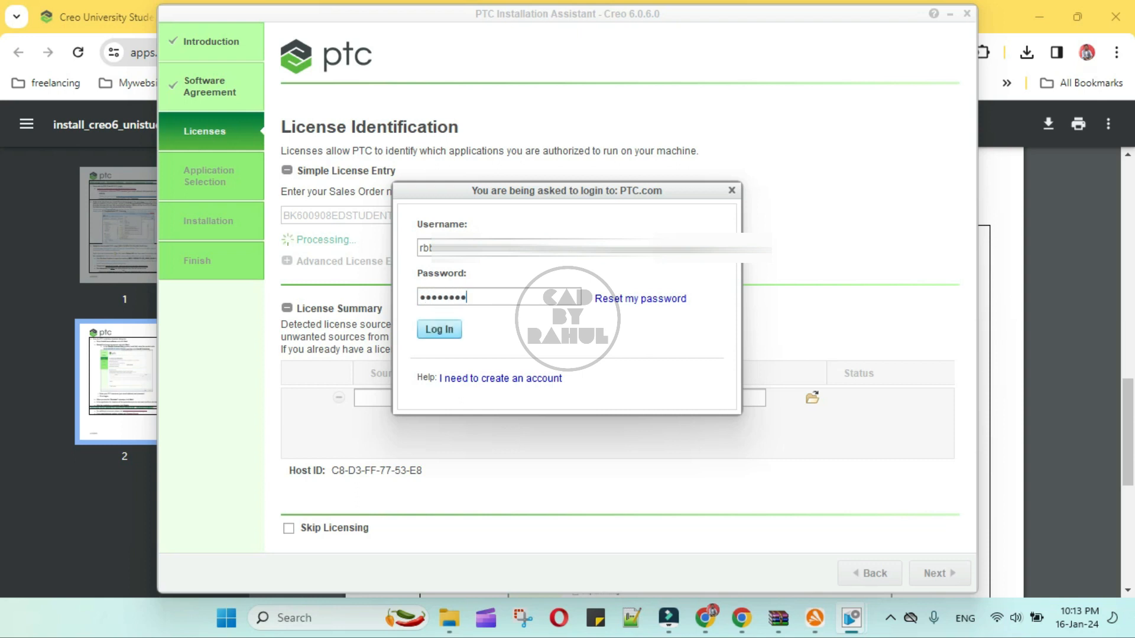
click(450, 331)
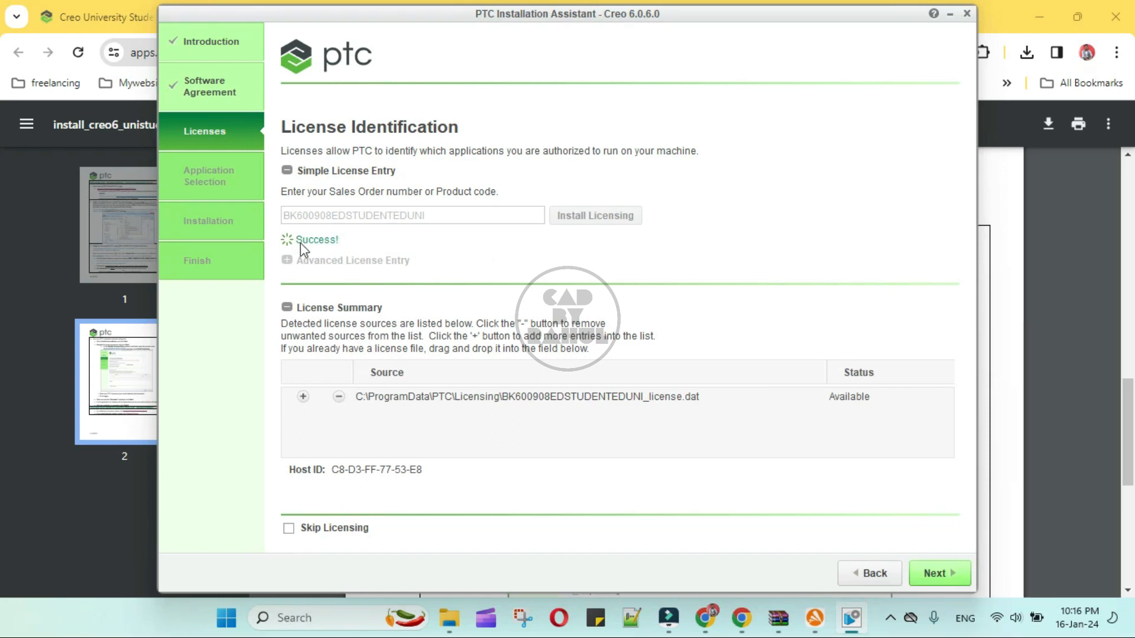
click(925, 572)
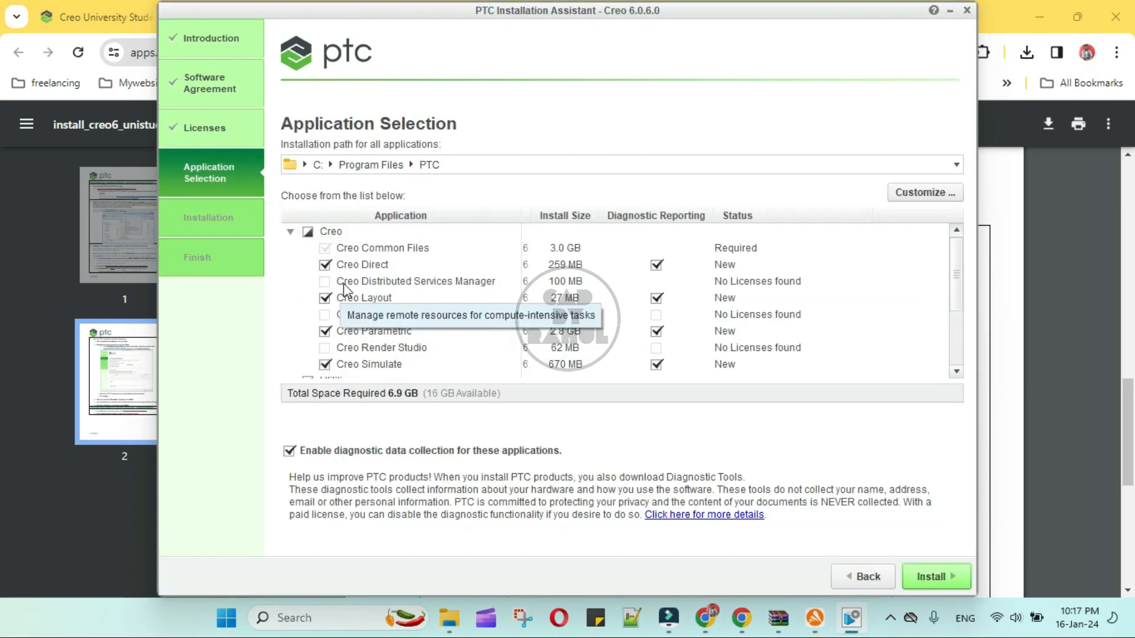
Step: Leave Creo Direct, Creo Layout and Creo Simulate out of the install
click(326, 265)
click(330, 298)
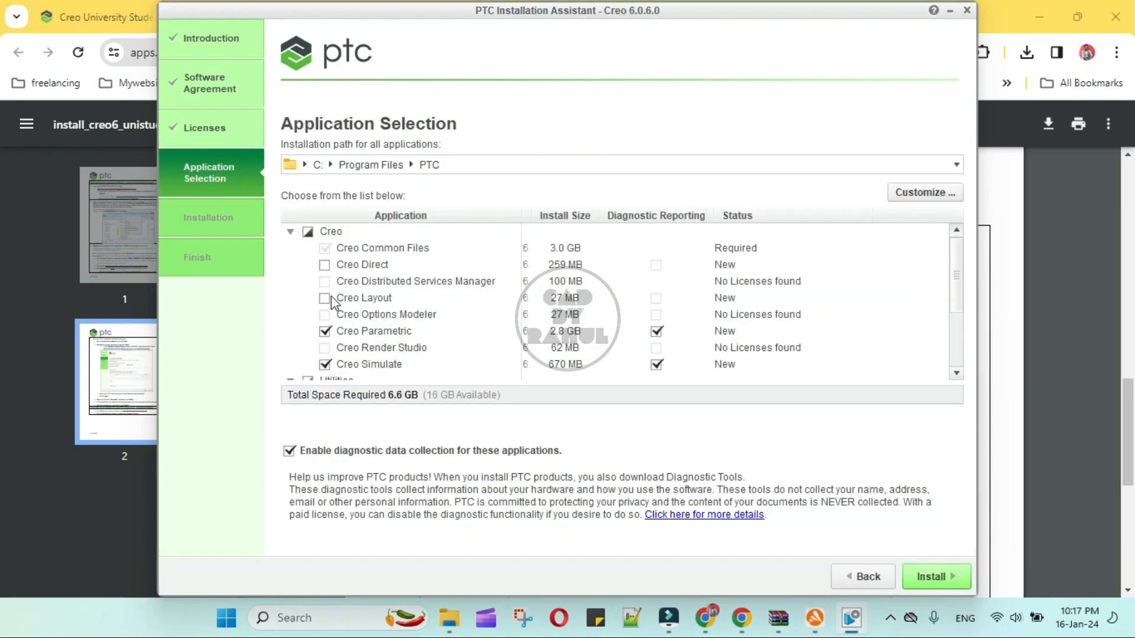
scroll(331, 296, down, 3)
click(326, 289)
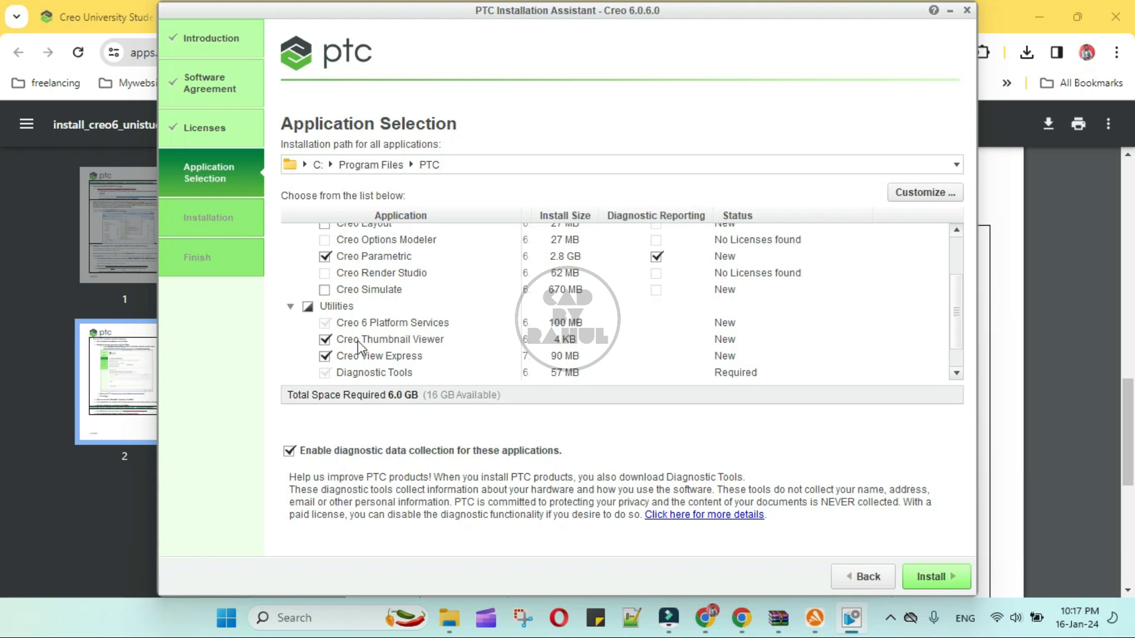
scroll(358, 346, down, 1)
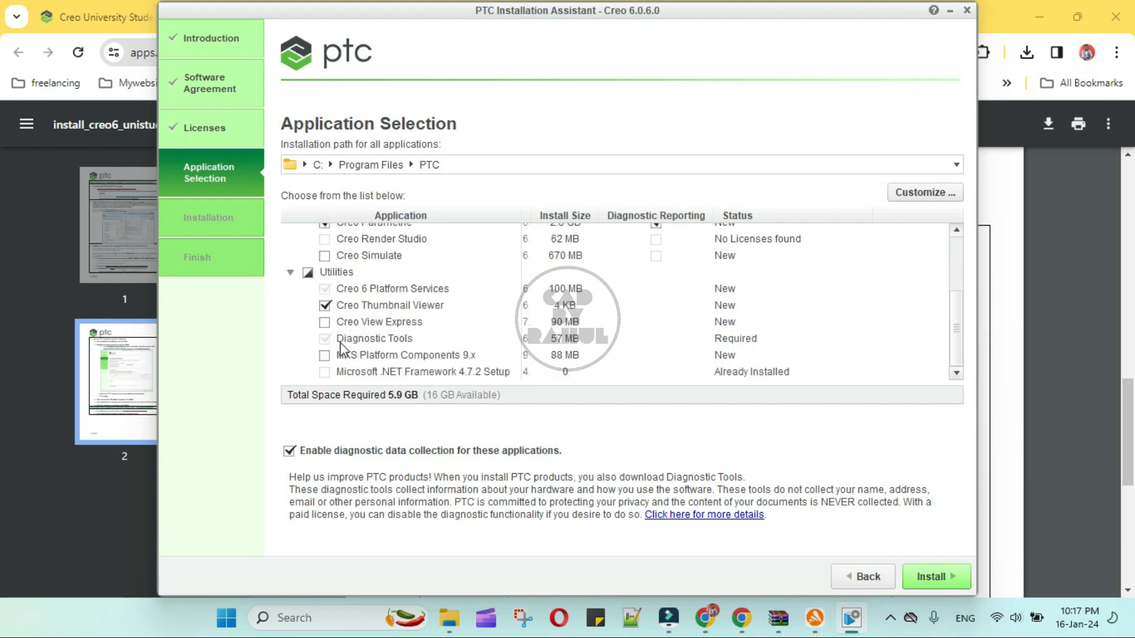
scroll(339, 342, up, 3)
scroll(341, 348, down, 3)
Step: Install the chosen Creo applications and finish once installation completes
click(934, 578)
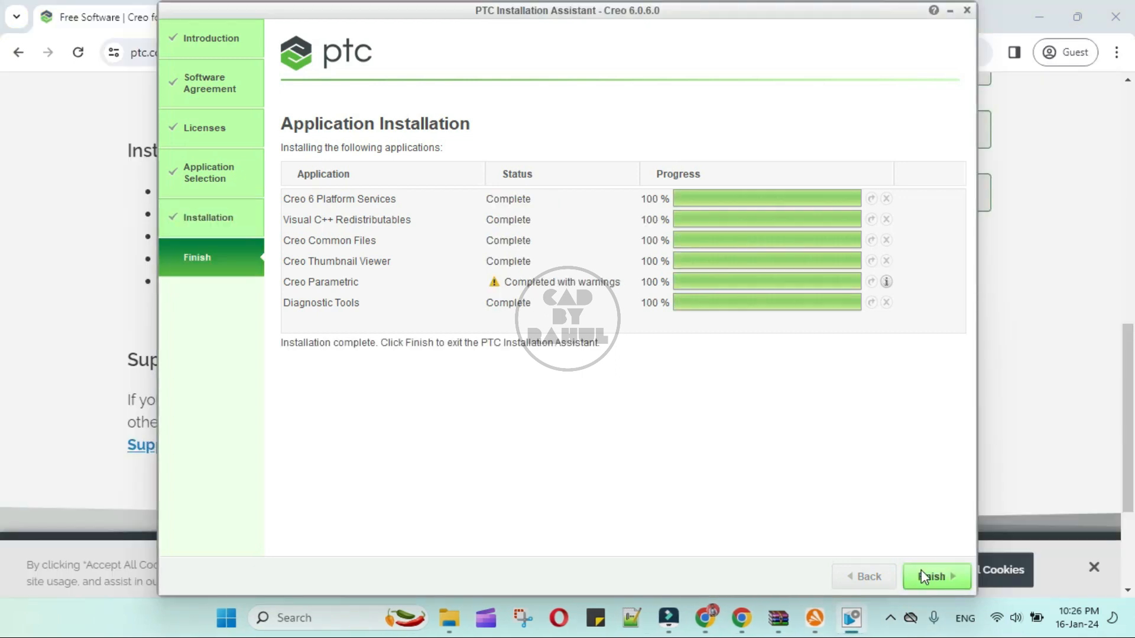
click(891, 618)
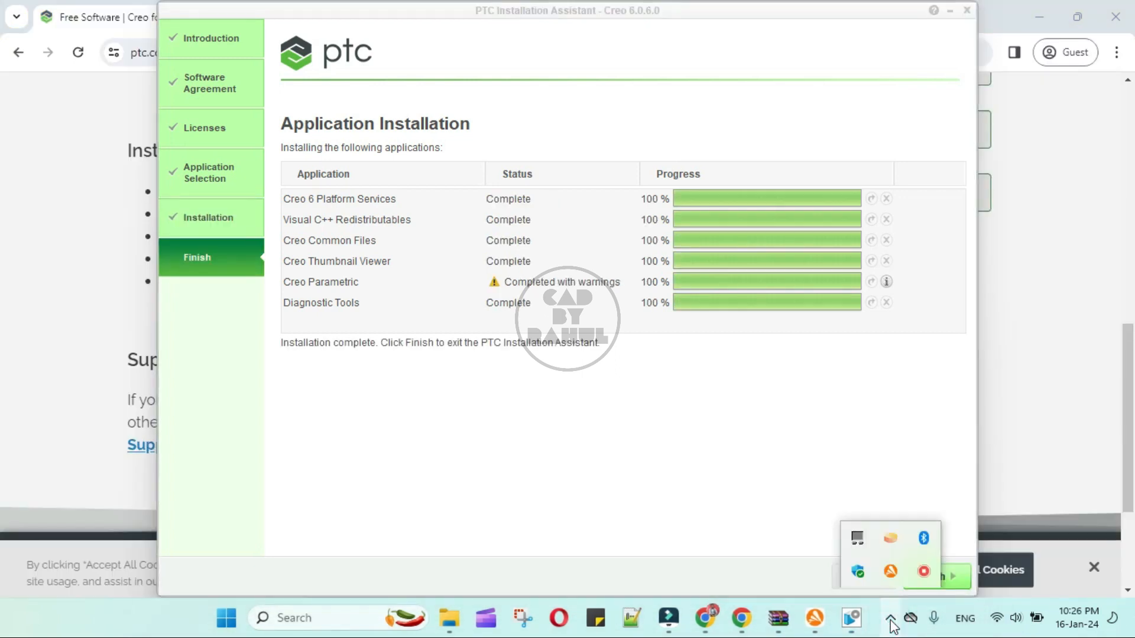
click(891, 620)
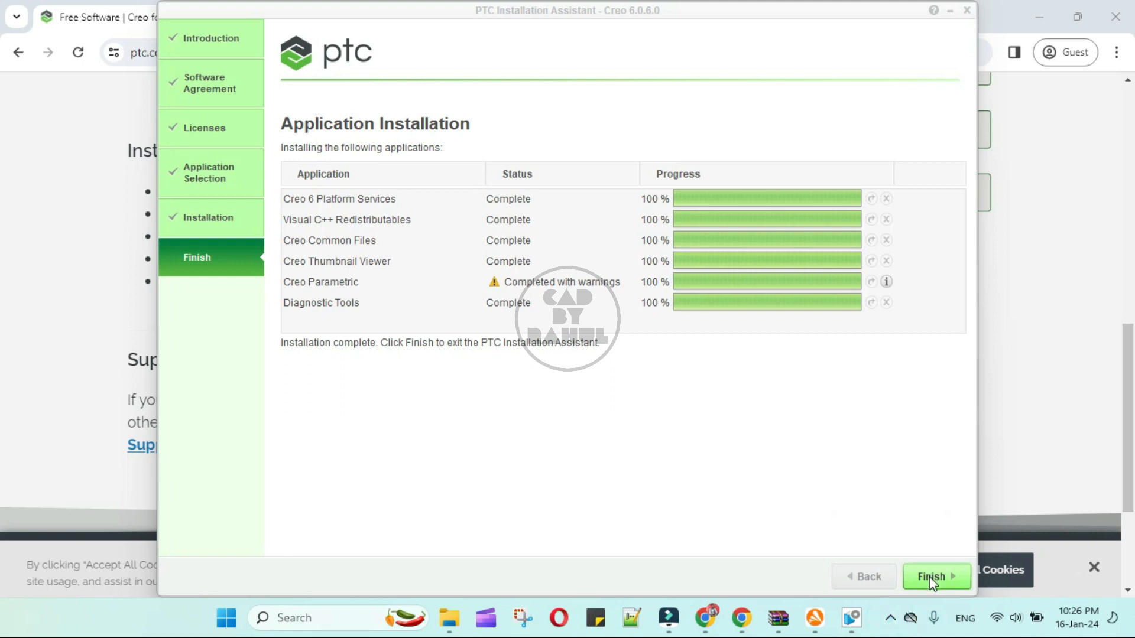
click(929, 576)
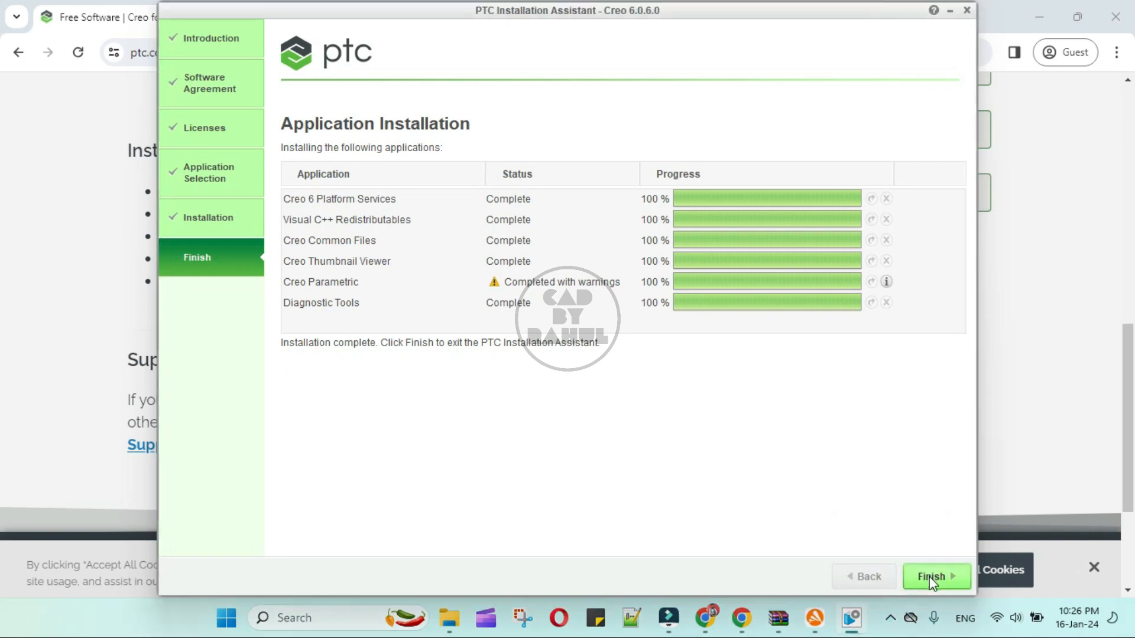
click(929, 576)
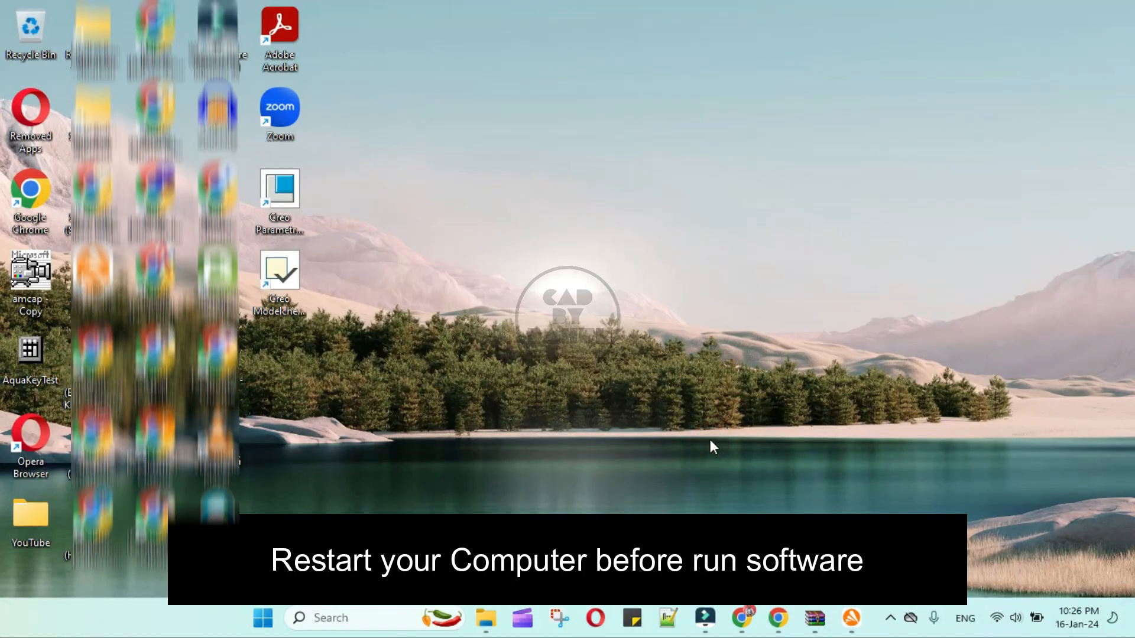
Step: Start Creo Parametric 6.0.6.0 from the desktop shortcut and wait for the 'New to Creo Parametric?' prompt
double_click(295, 186)
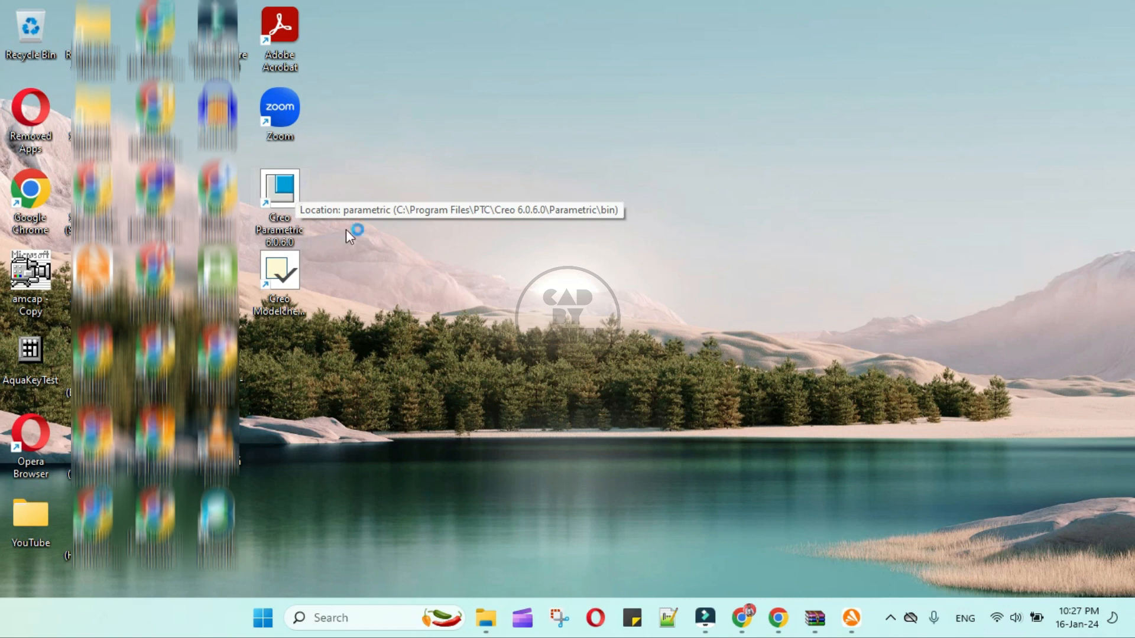
mouse_move(714, 628)
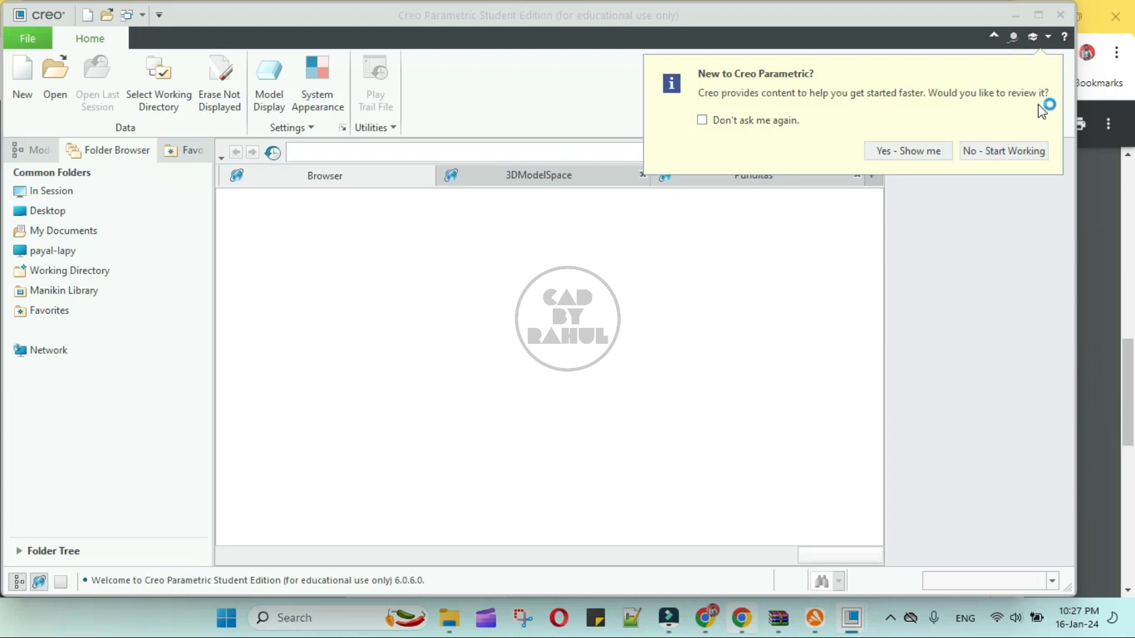
Step: Skip the startup tips, close the Resource Center, and create the new solid part prt0001
click(991, 150)
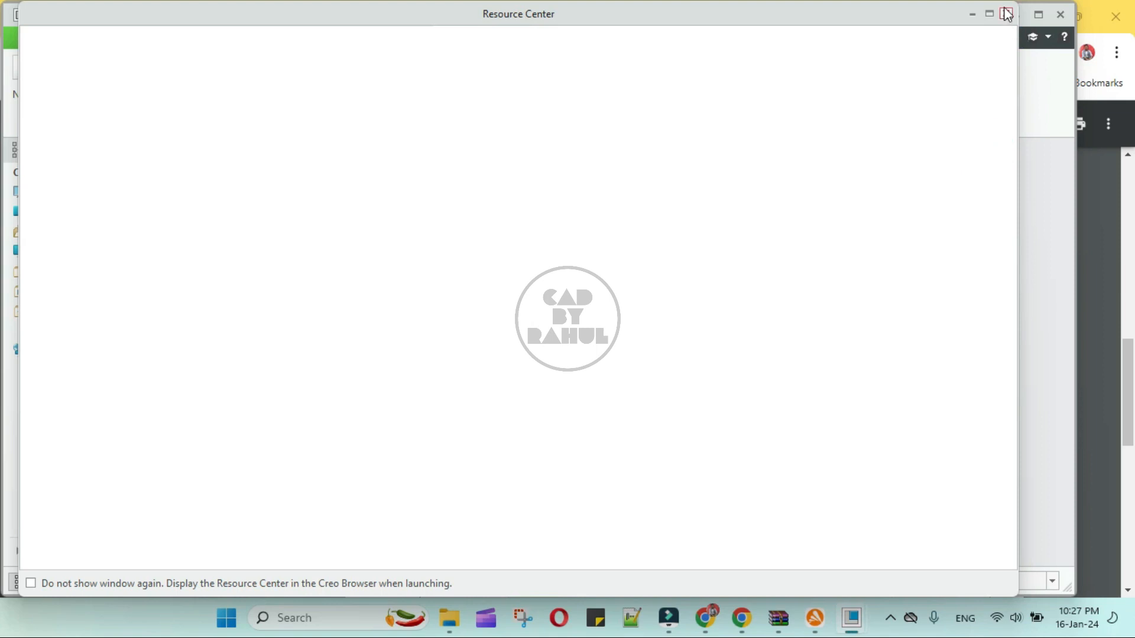
click(1006, 13)
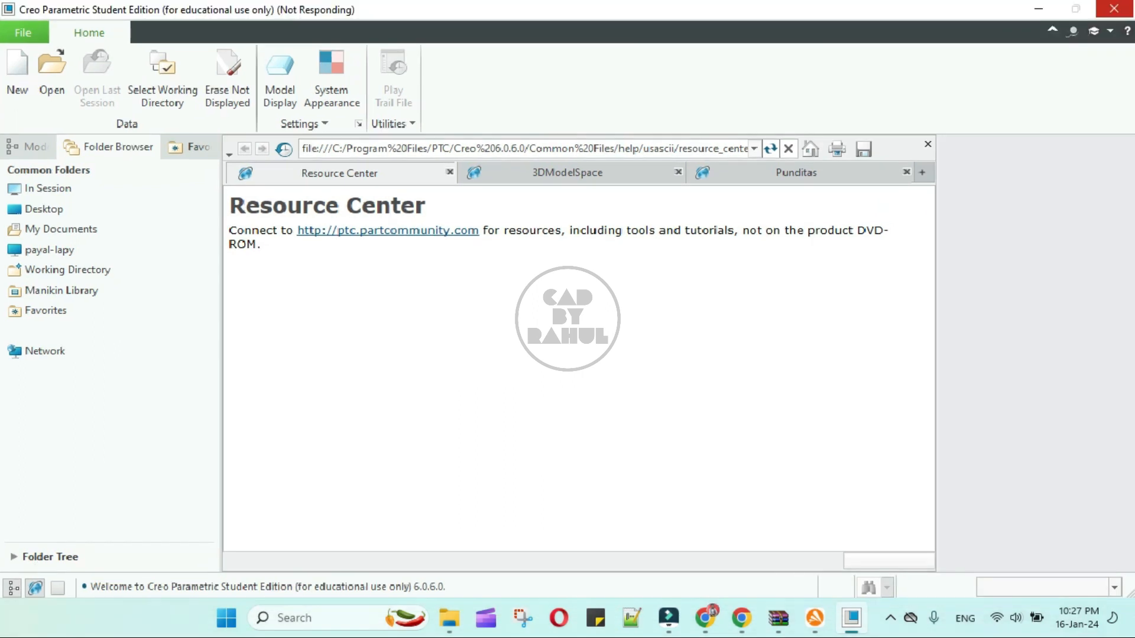
click(19, 74)
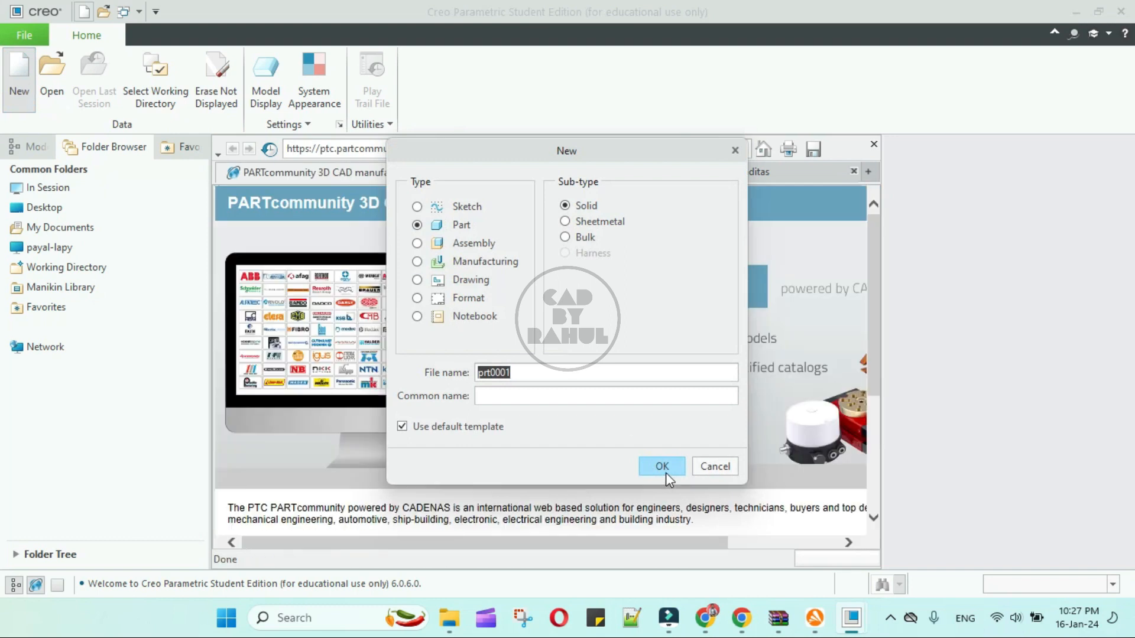
click(665, 473)
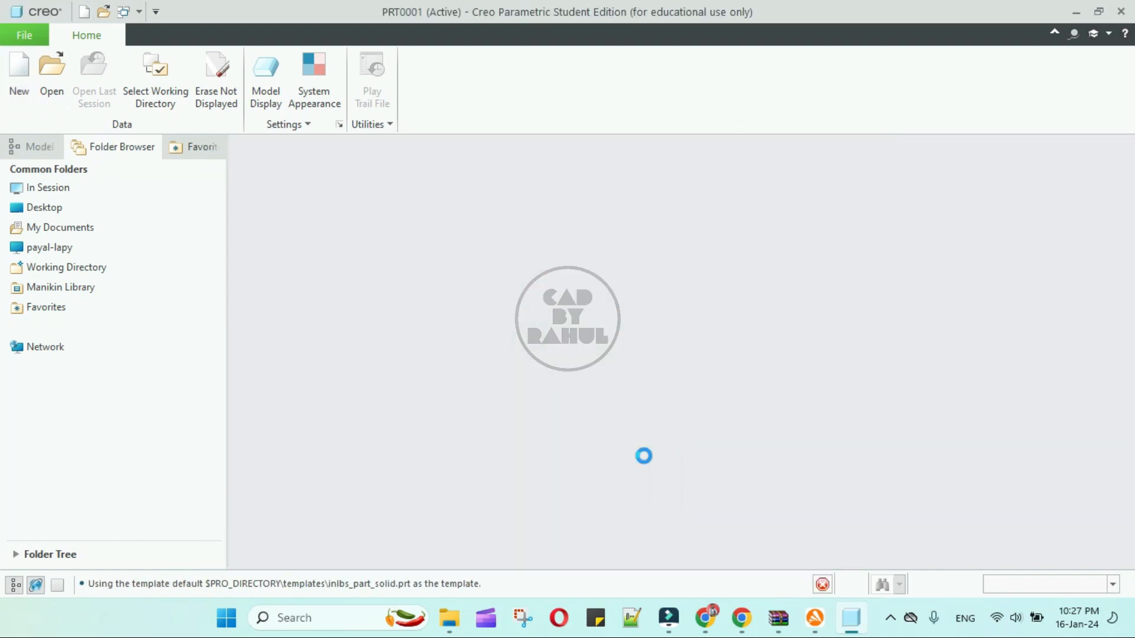
Step: Extrude a center rectangle sketched at the origin on the FRONT plane into a block
click(443, 81)
click(663, 225)
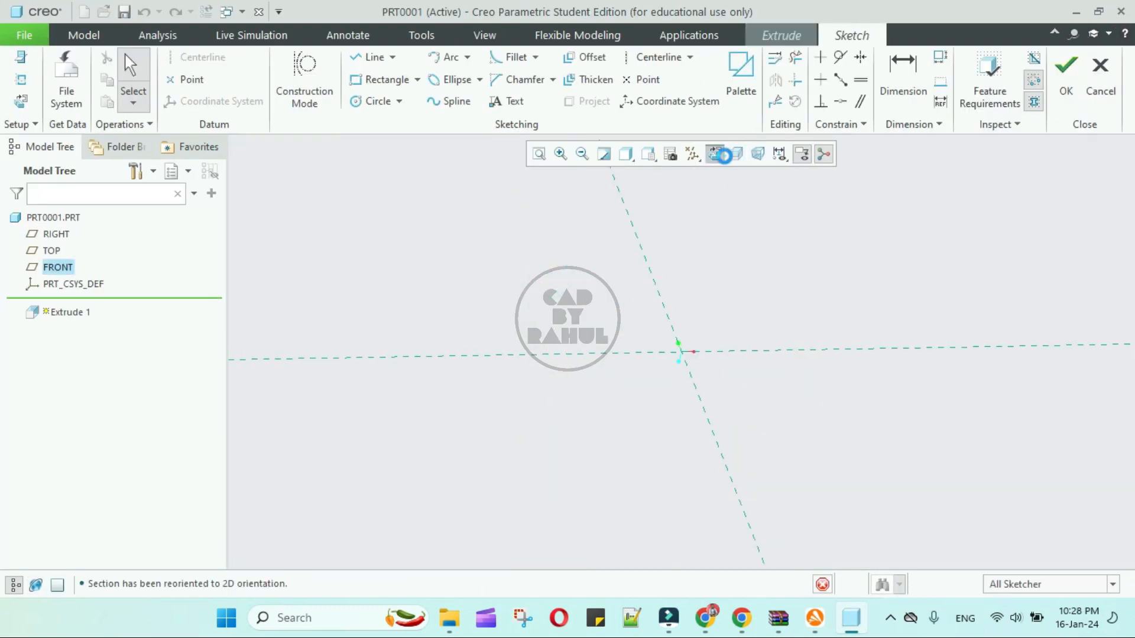
click(417, 79)
click(387, 137)
click(682, 352)
click(543, 180)
click(1065, 65)
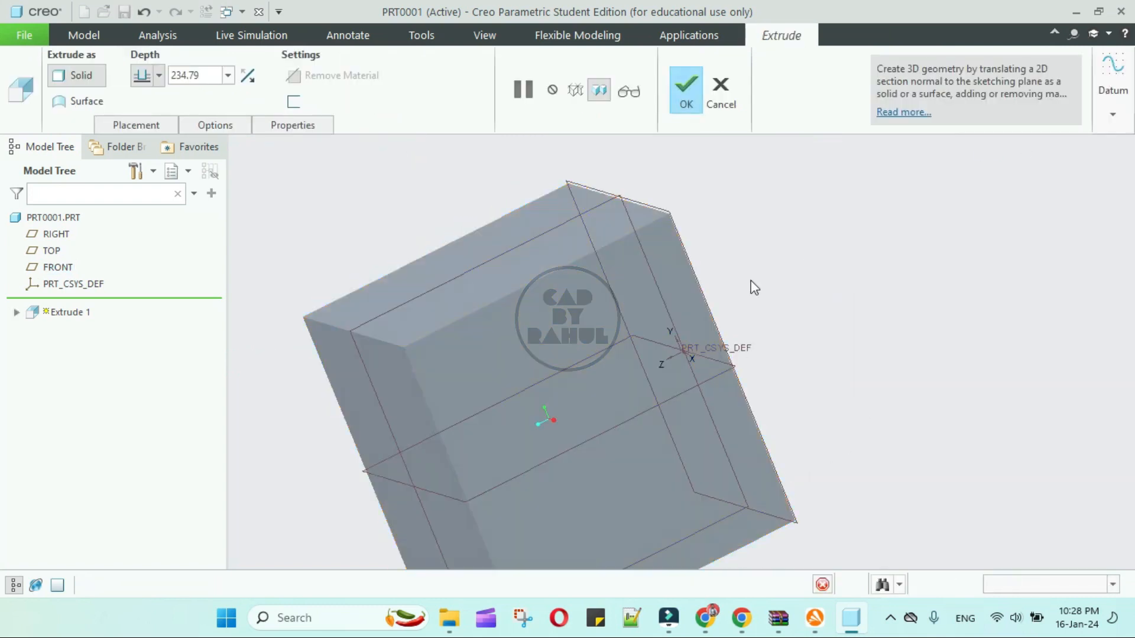
click(686, 90)
Step: Display the block shaded with edges and hide the datum planes
scroll(594, 282, up, 4)
click(650, 156)
click(621, 192)
click(765, 294)
mouse_move(764, 295)
middle_down()
mouse_move(771, 353)
mouse_move(745, 295)
mouse_move(717, 435)
mouse_move(676, 260)
mouse_move(617, 202)
mouse_move(658, 446)
middle_up()
click(735, 157)
click(689, 247)
Step: Start Render Studio from the Applications tools and dismiss the tips popup
click(485, 36)
click(594, 35)
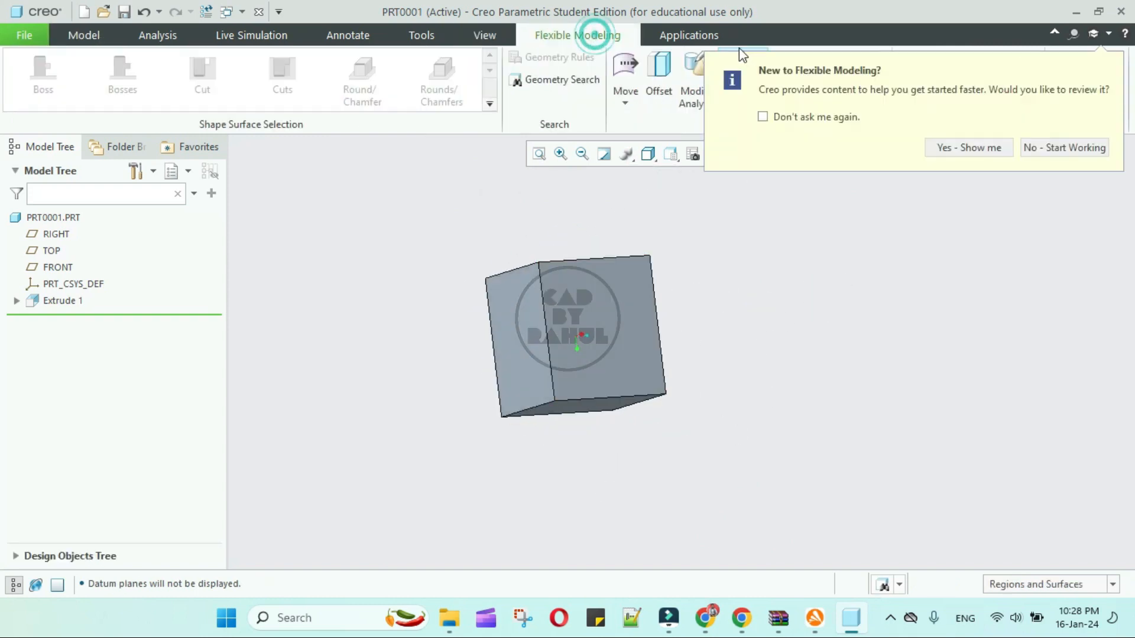
click(703, 37)
click(521, 77)
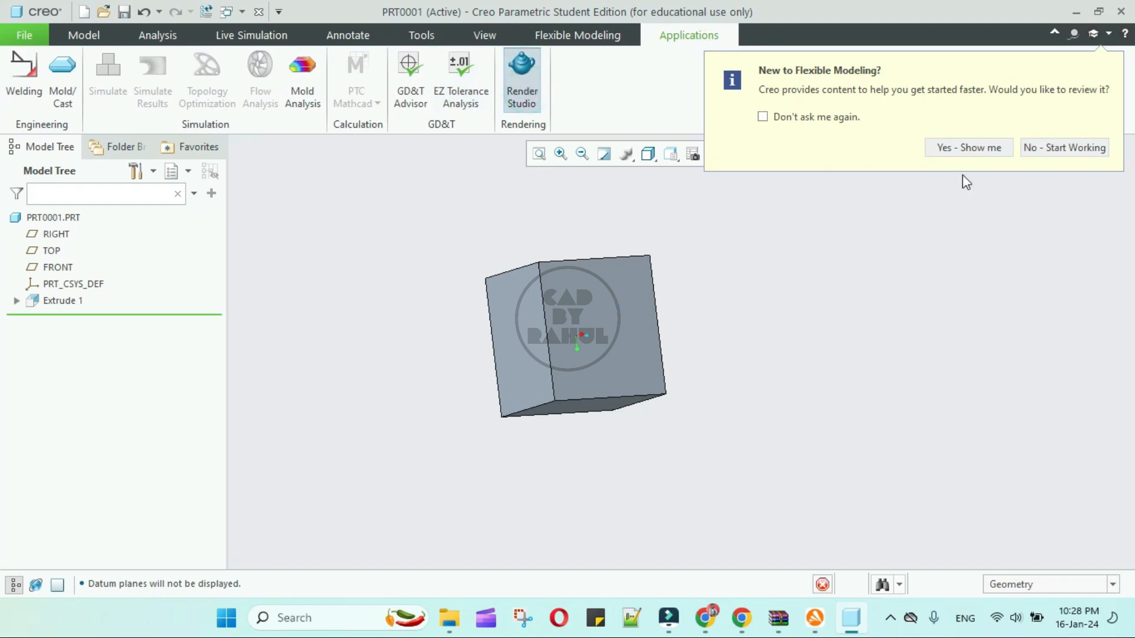
click(1043, 148)
Step: Apply Metal-Chrome from the Metals appearance library to the block and view it at three-quarters
mouse_move(893, 180)
middle_down()
mouse_move(753, 312)
mouse_move(783, 370)
mouse_move(754, 349)
middle_up()
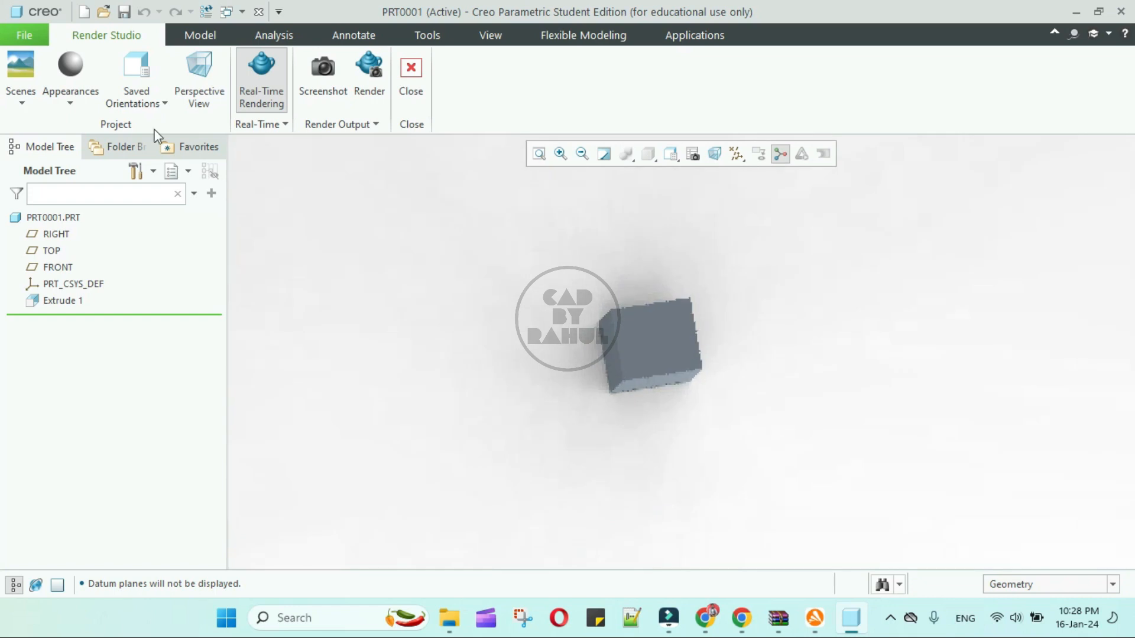
click(83, 101)
click(186, 342)
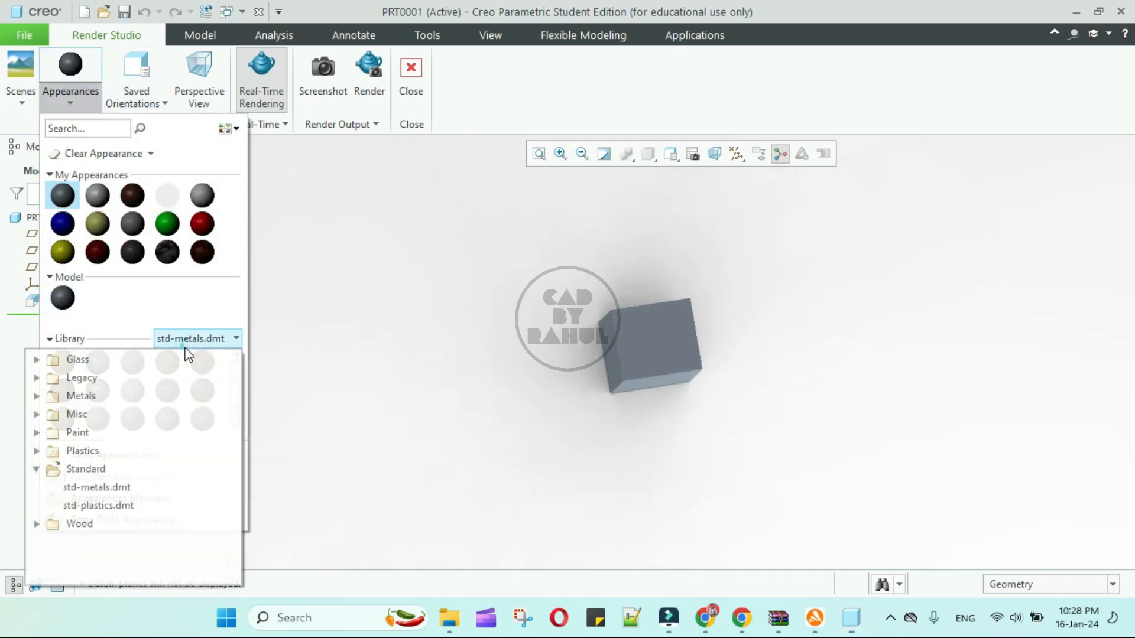
click(35, 396)
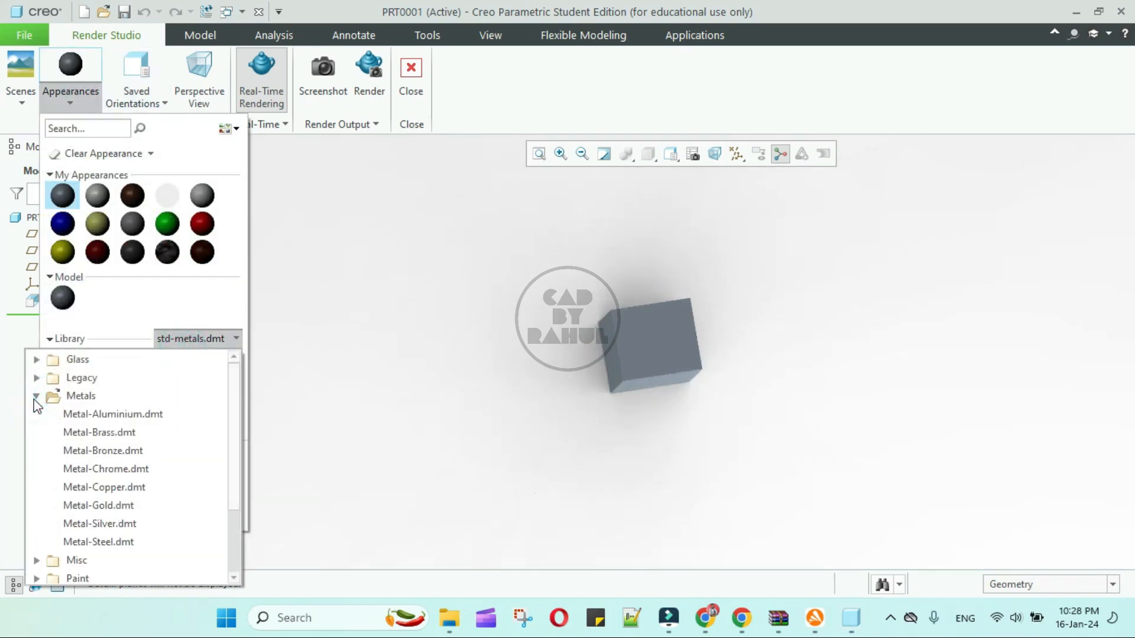
scroll(132, 379, down, 2)
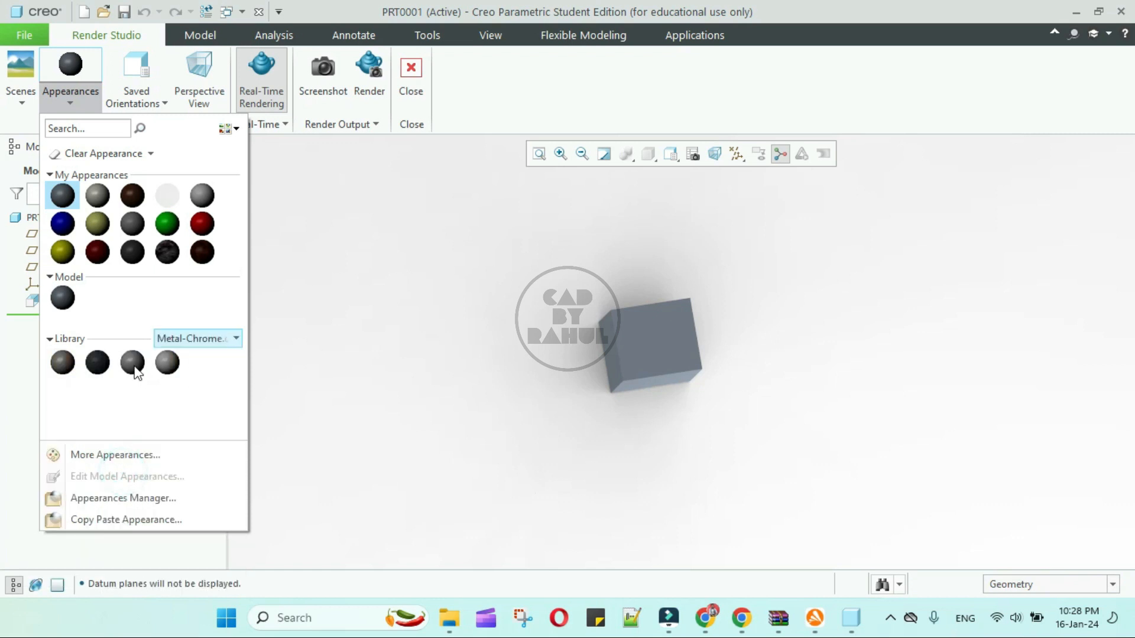
click(161, 364)
middle_click(364, 308)
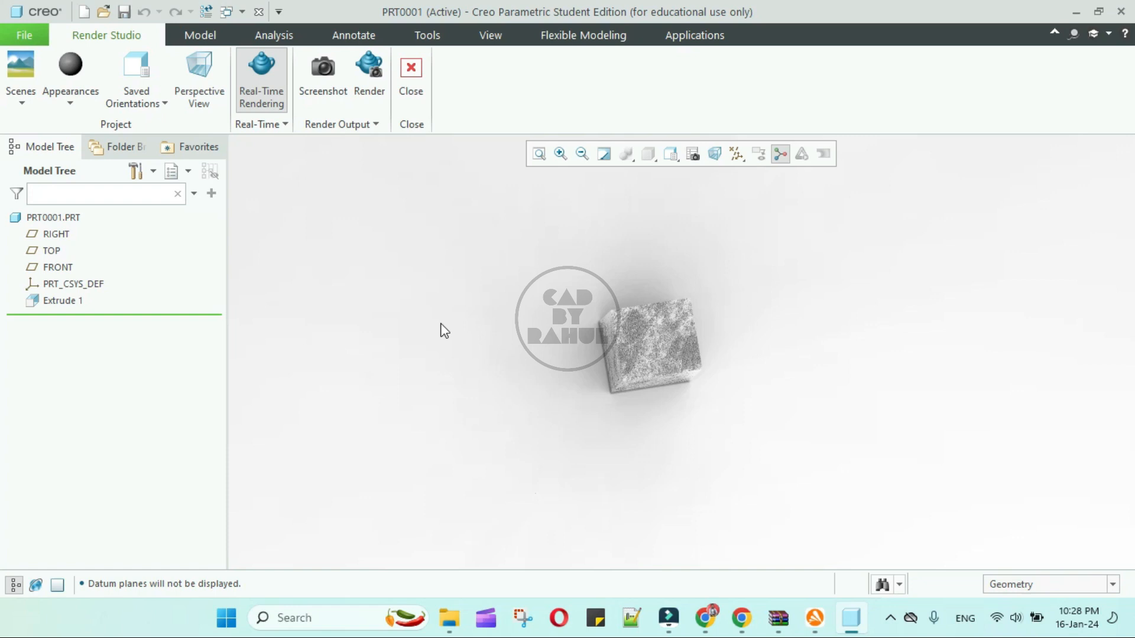
middle_drag(574, 340, 639, 290)
scroll(647, 340, down, 5)
middle_drag(647, 339, 587, 355)
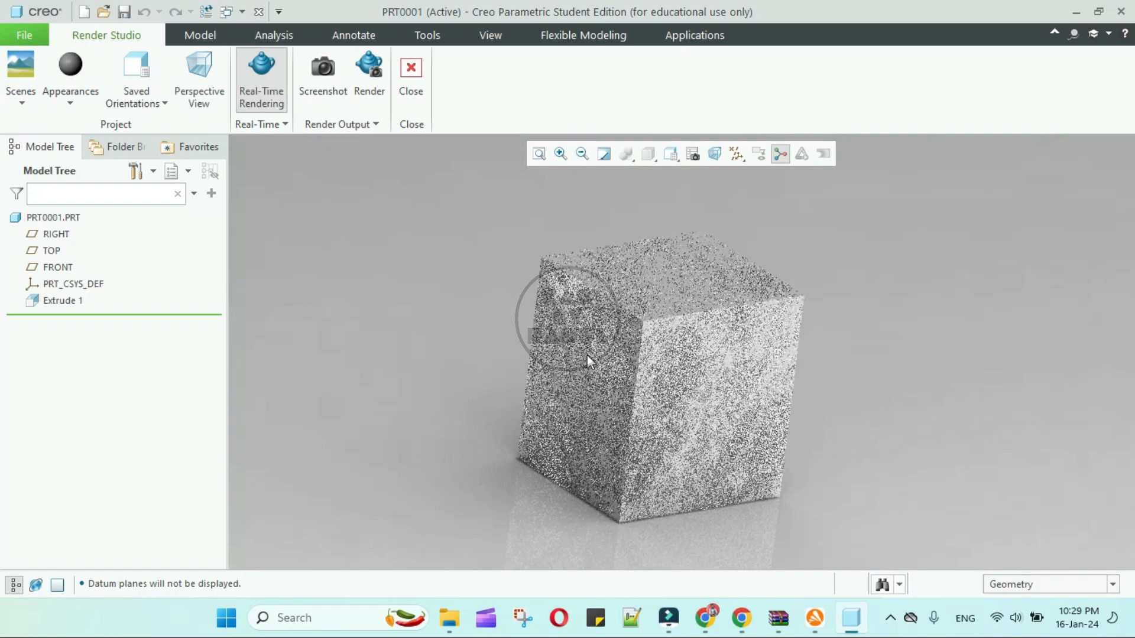